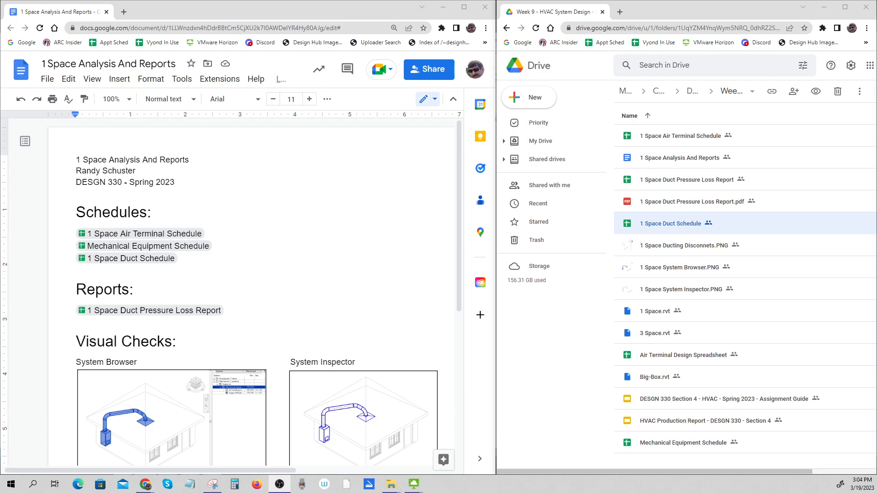
# Open the page header for editing and select its three lines of text.
pyautogui.doubleClick(190, 160)
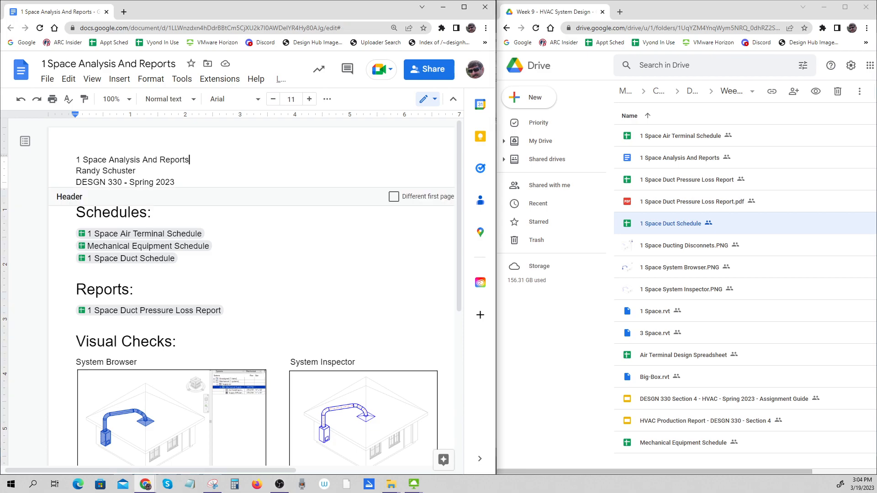
pyautogui.moveTo(136, 171); pyautogui.dragTo(76, 160)
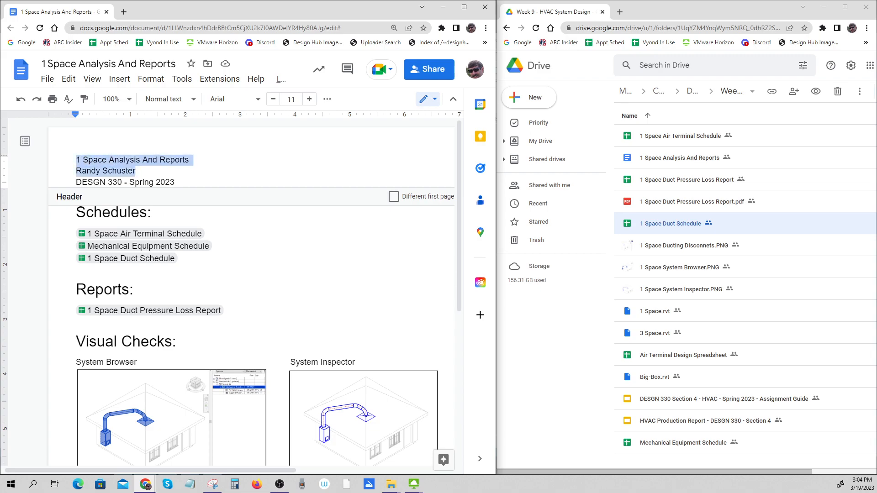
pyautogui.click(165, 182)
pyautogui.moveTo(174, 183); pyautogui.dragTo(76, 160)
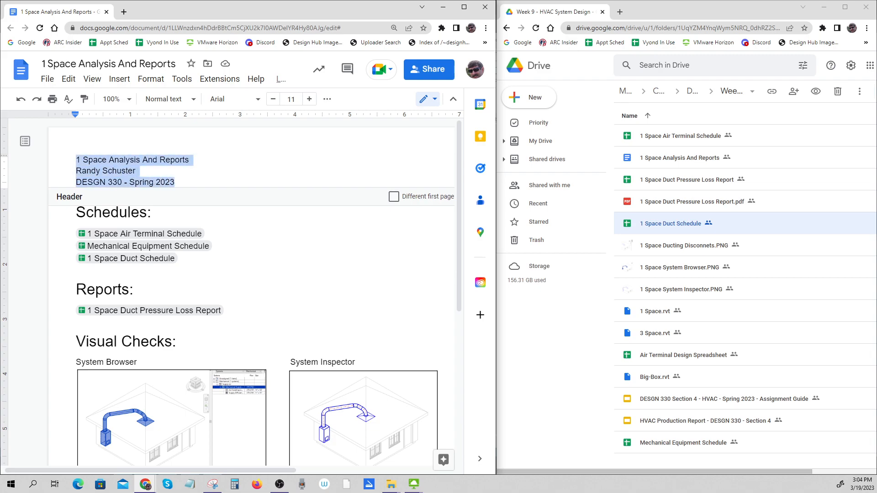
pyautogui.doubleClick(190, 159)
pyautogui.doubleClick(190, 160)
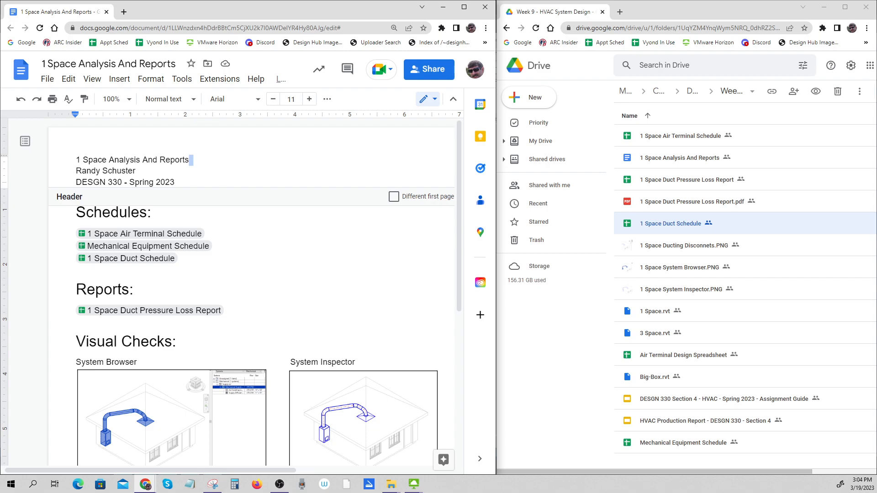
pyautogui.click(230, 152)
pyautogui.moveTo(176, 182); pyautogui.dragTo(76, 159)
# Apply the Title style to the header line "1 Space Analysis And Reports" and return to the document body.
pyautogui.click(176, 160)
pyautogui.moveTo(189, 160); pyautogui.dragTo(76, 159)
pyautogui.click(164, 99)
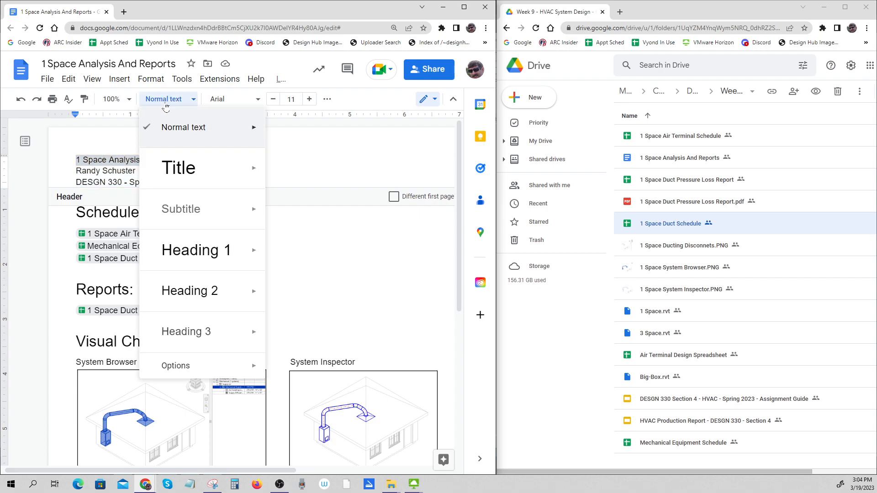
pyautogui.moveTo(182, 166)
pyautogui.click(308, 161)
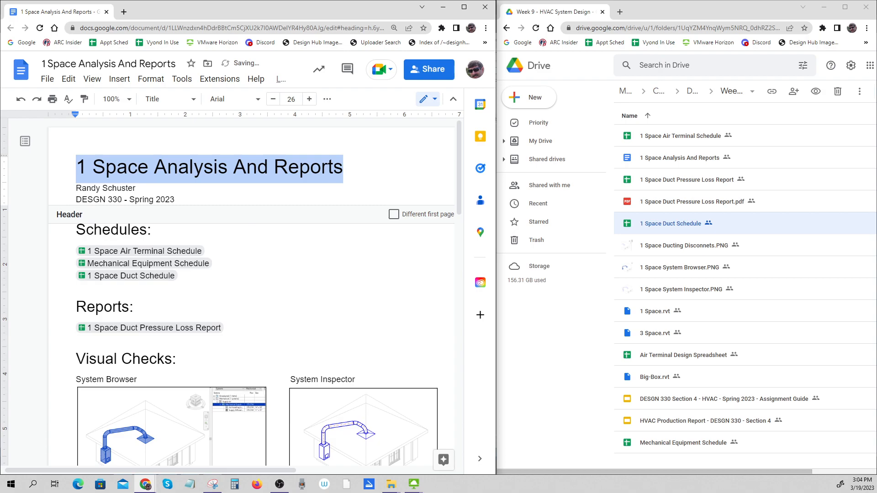
pyautogui.click(205, 188)
pyautogui.doubleClick(229, 265)
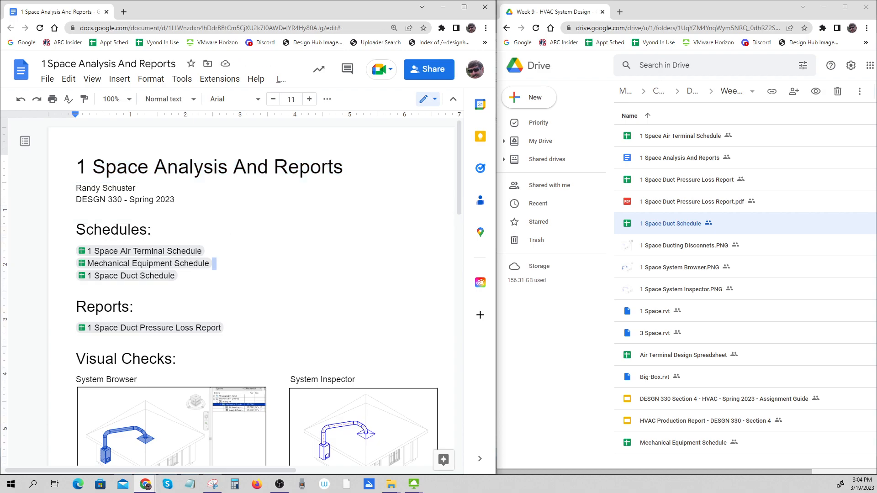
# Center-align all the text in the page header, then leave the header.
pyautogui.click(153, 230)
pyautogui.doubleClick(137, 189)
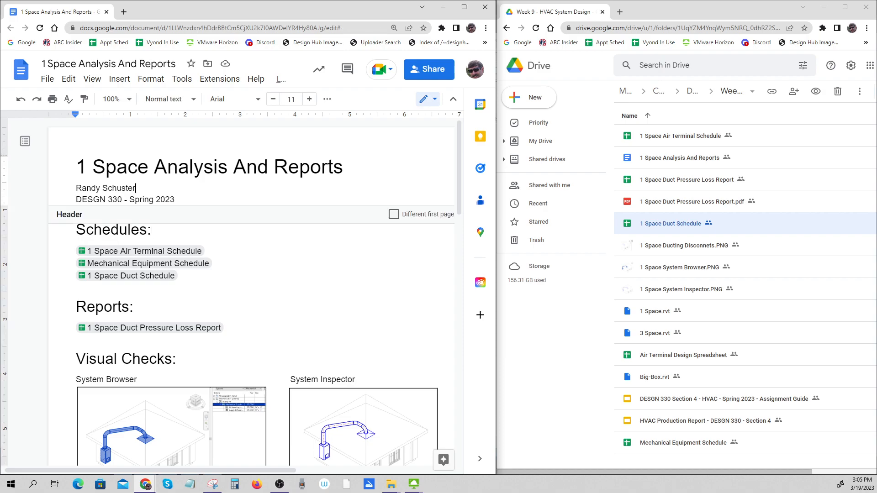
pyautogui.hotkey('ctrl', 'a')
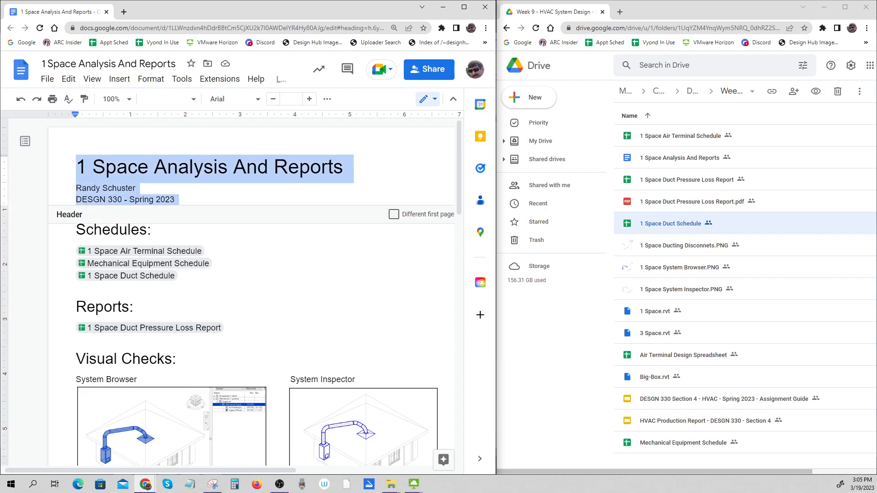
pyautogui.click(327, 99)
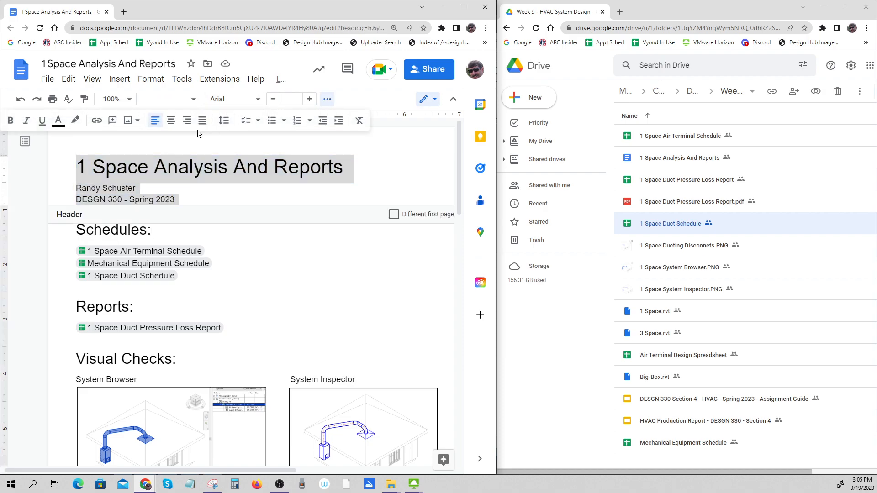
pyautogui.click(171, 120)
pyautogui.click(207, 252)
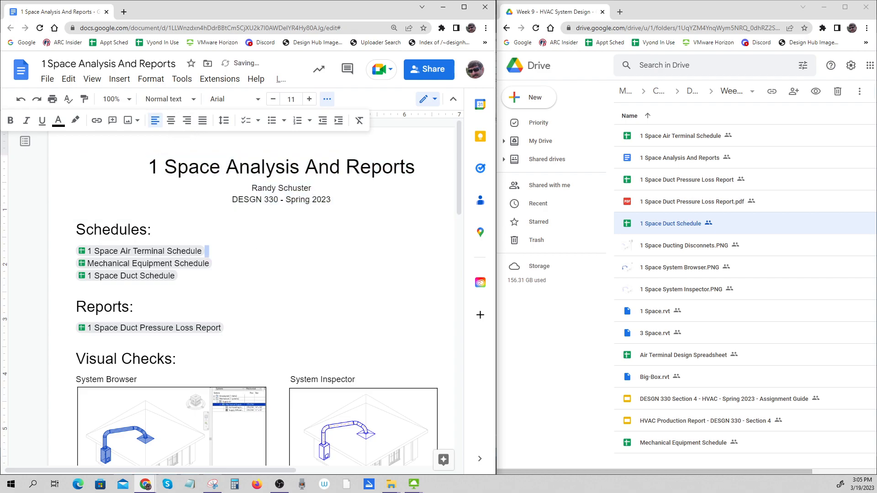
# Check which paragraph style the "Schedules:" heading uses and look over the available heading styles.
pyautogui.press('ctrl')
pyautogui.doubleClick(119, 229)
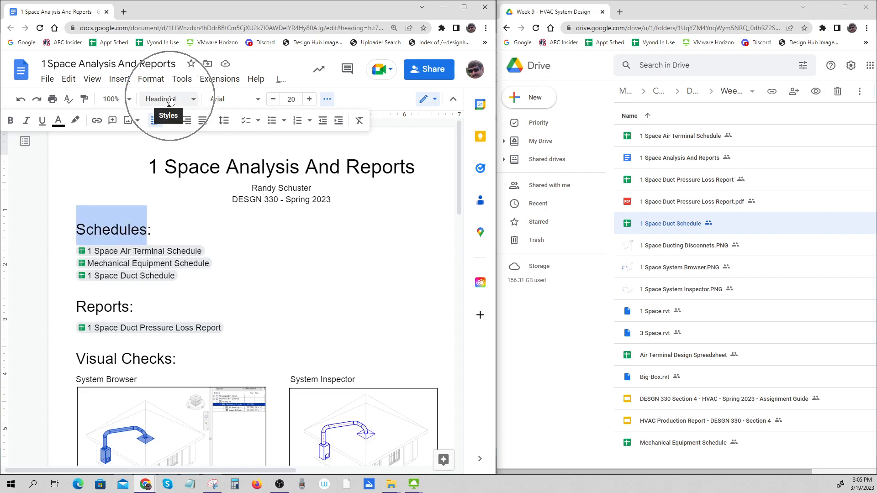
pyautogui.moveTo(155, 229); pyautogui.dragTo(76, 229)
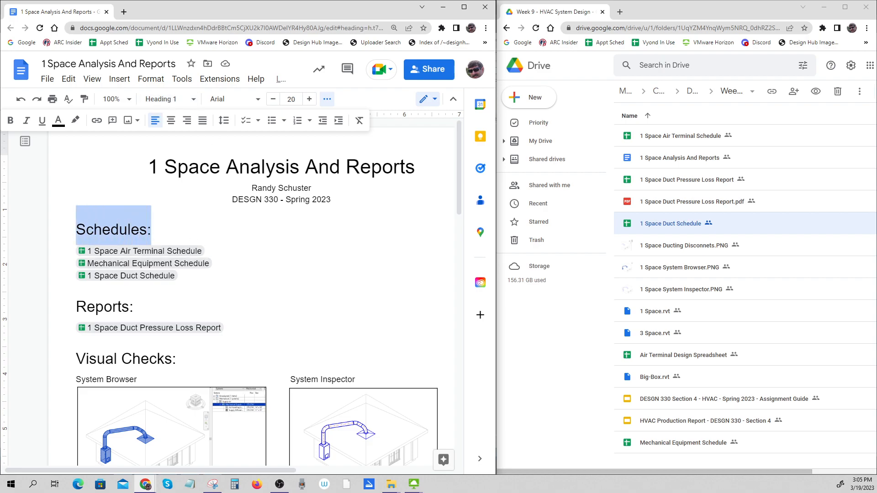
pyautogui.click(161, 98)
pyautogui.moveTo(181, 244)
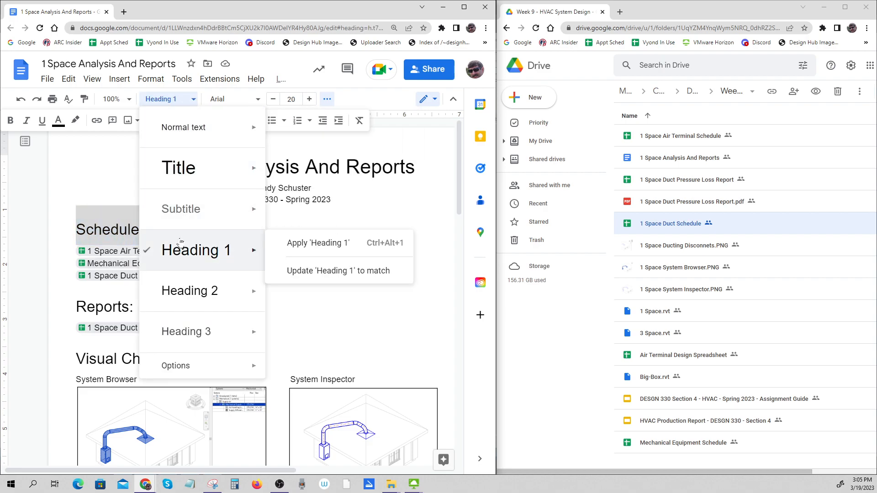
pyautogui.moveTo(182, 332)
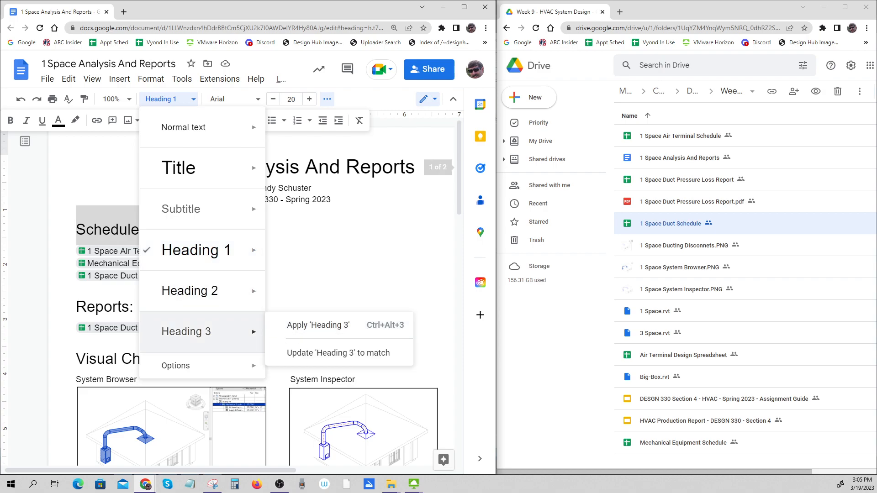
pyautogui.click(320, 229)
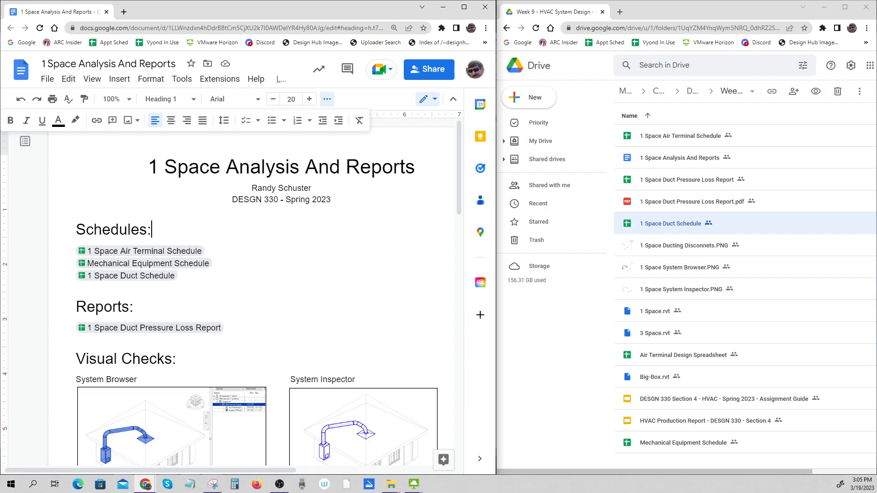
# Look through the files offered for a file smart chip at the "Schedules:" heading, then dismiss the list.
pyautogui.moveTo(161, 255)
pyautogui.press('ctrl')
pyautogui.click(121, 80)
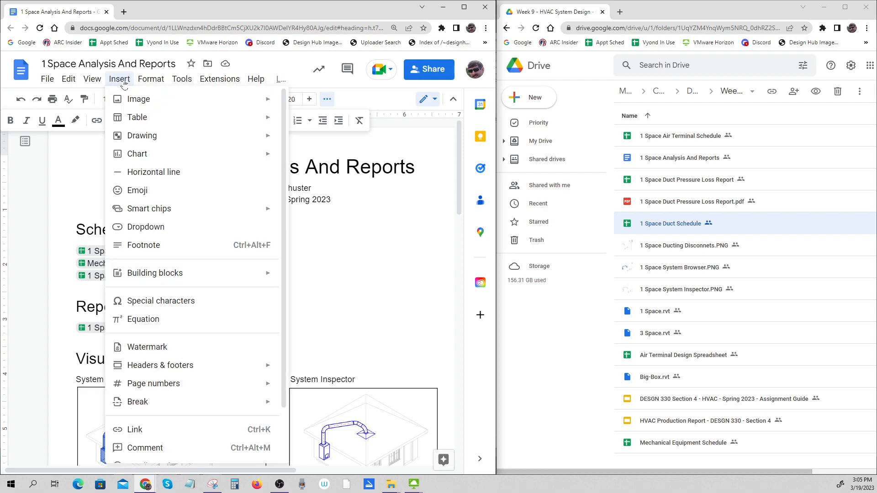
pyautogui.moveTo(191, 211)
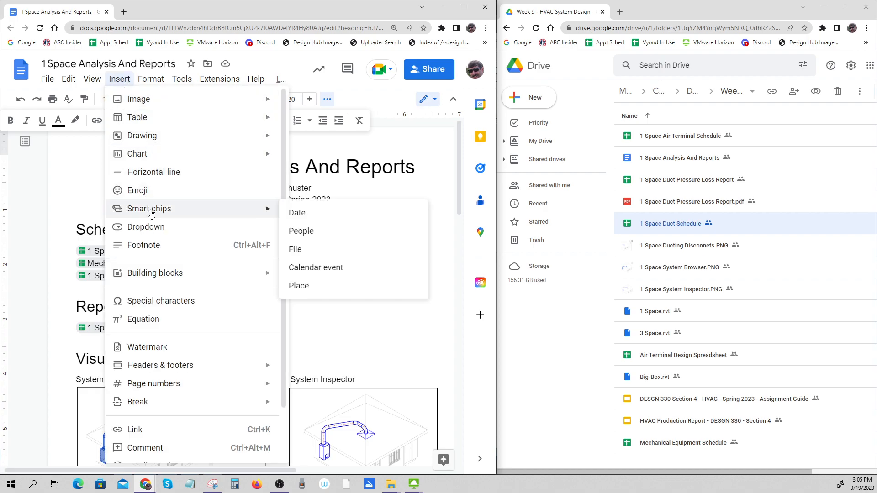
pyautogui.click(301, 255)
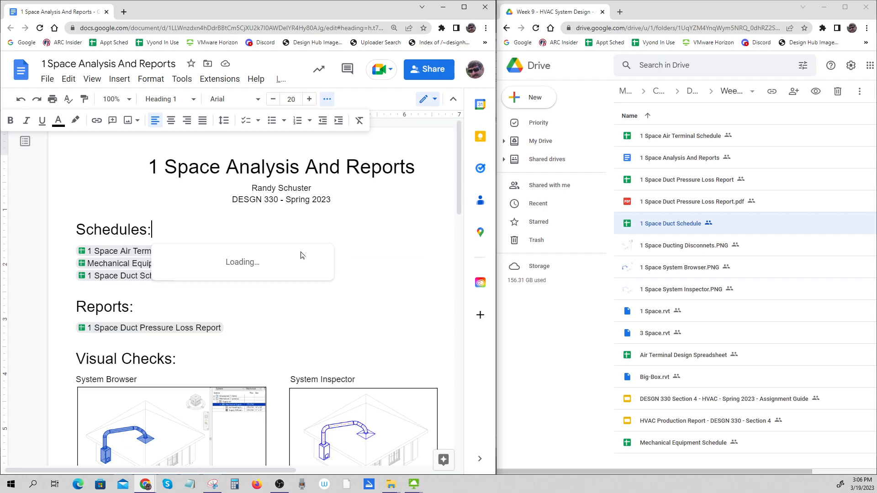
pyautogui.scroll(-4, 256, 219)
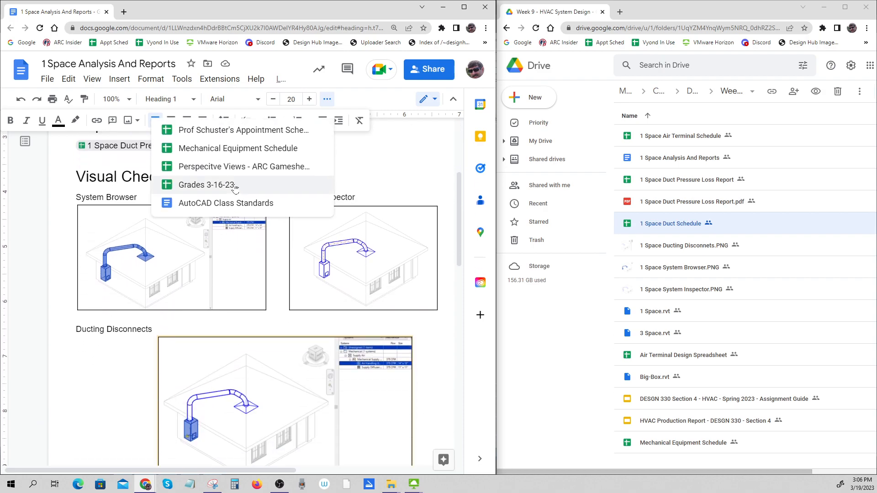
pyautogui.scroll(4, 235, 187)
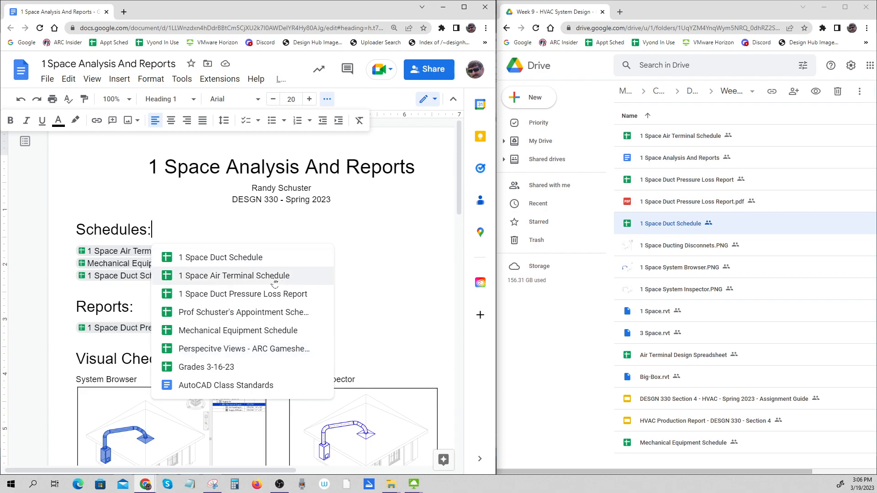
pyautogui.click(150, 231)
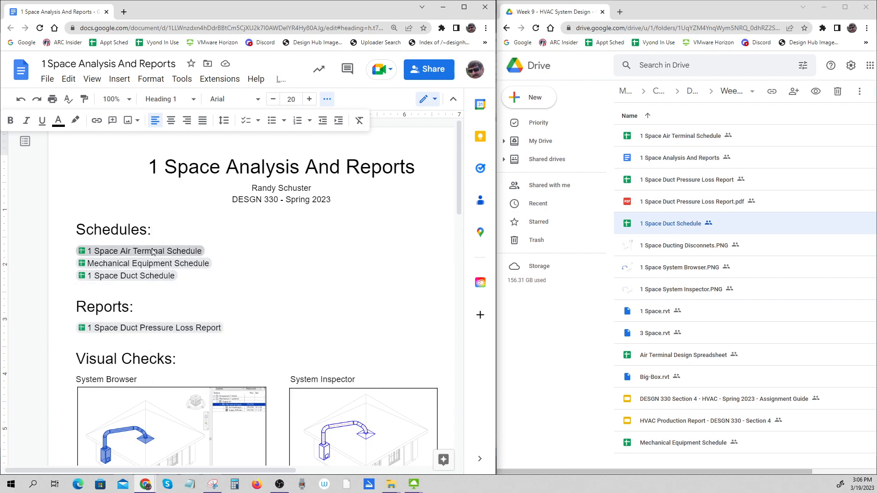
# View the spreadsheet linked by the 1 Space Air Terminal Schedule chip, then close it.
pyautogui.click(152, 267)
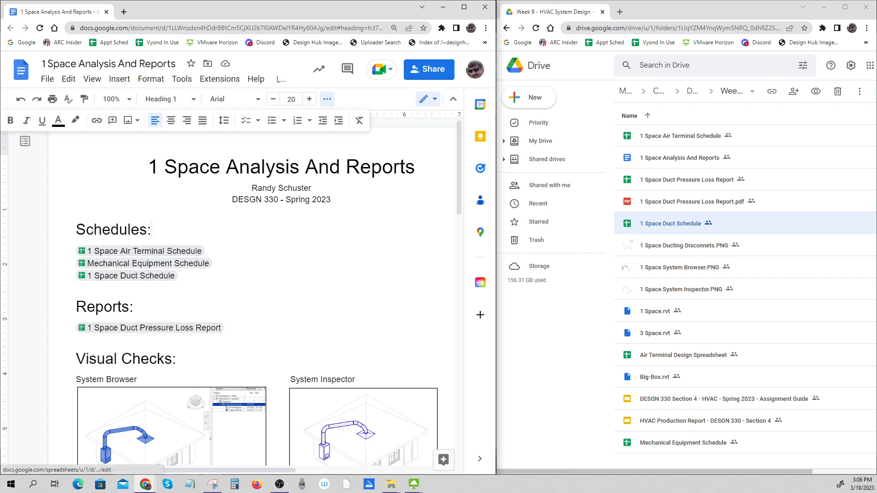
pyautogui.click(183, 276)
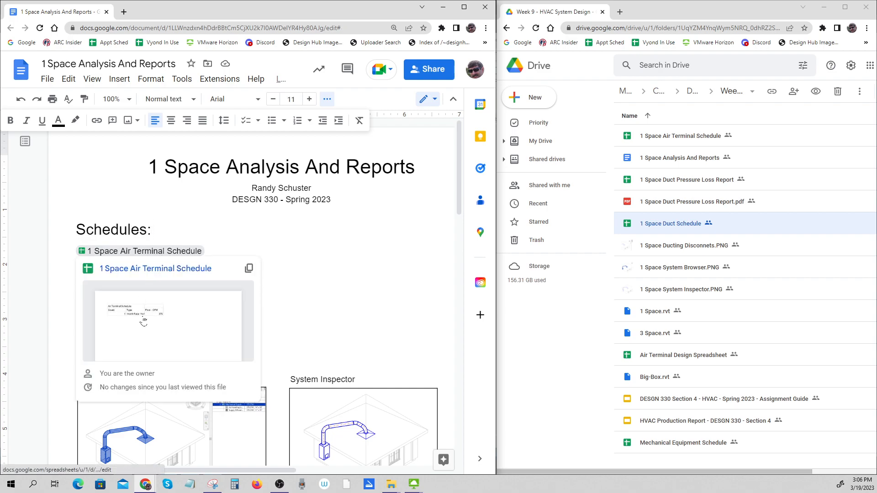
pyautogui.click(144, 321)
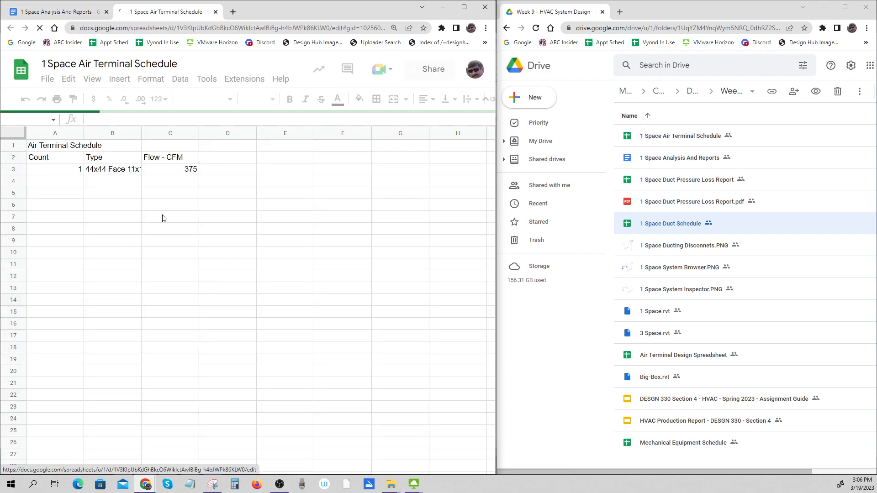
pyautogui.click(215, 12)
# View the spreadsheet linked by the Mechanical Equipment Schedule chip, then return to the report document.
pyautogui.click(137, 263)
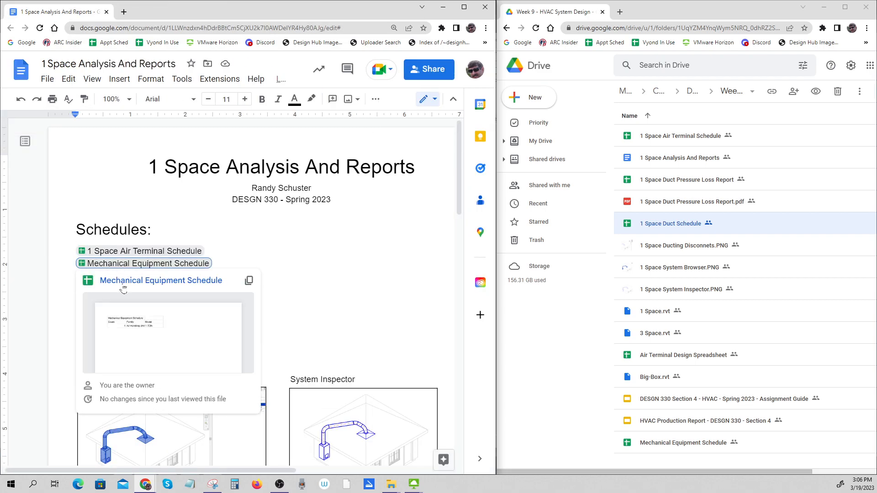
pyautogui.click(131, 335)
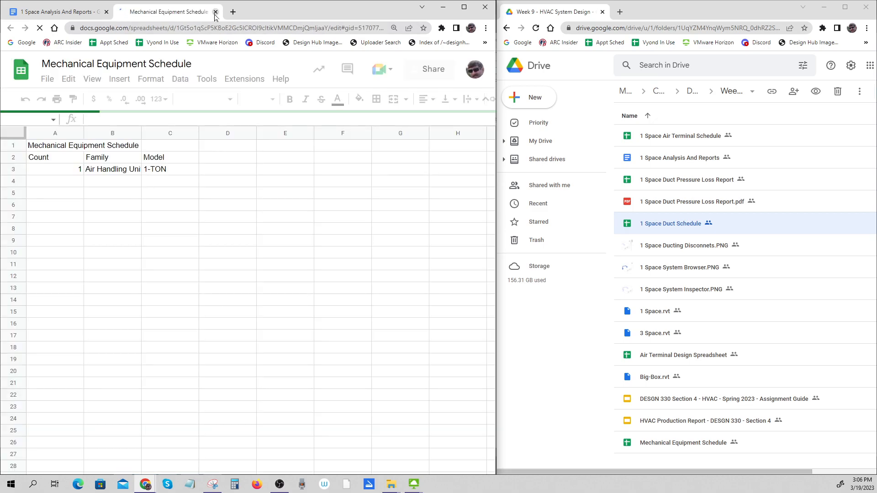
pyautogui.hotkey('ctrl', 'w')
pyautogui.click(179, 276)
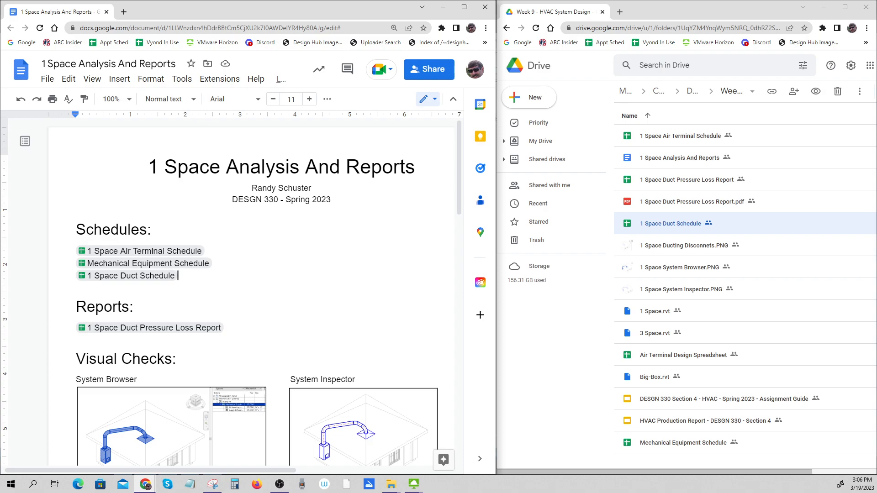
# Open the linked 1 Space Duct Pressure Loss Report, review its contents and close it.
pyautogui.click(160, 332)
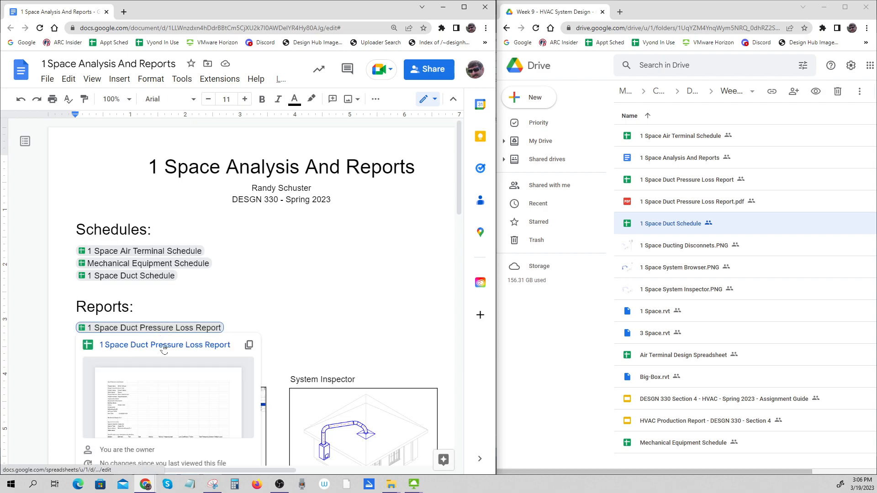
pyautogui.click(164, 346)
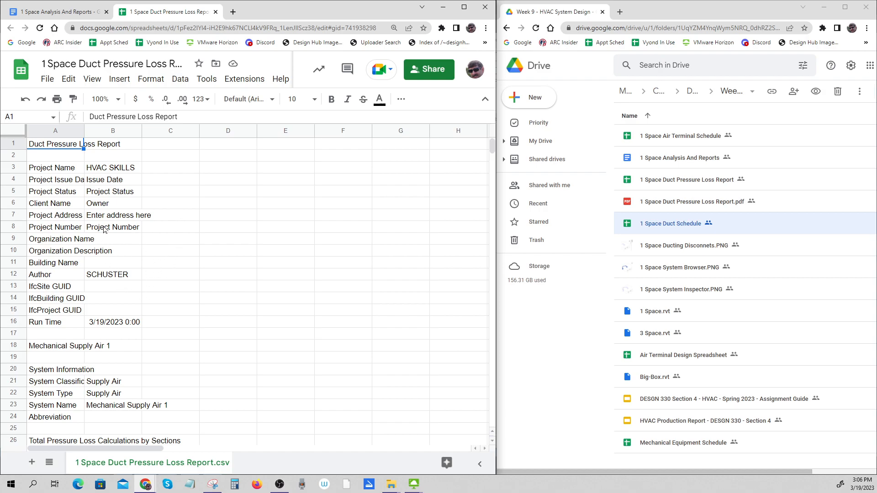
pyautogui.scroll(-10, 137, 233)
pyautogui.scroll(6, 161, 230)
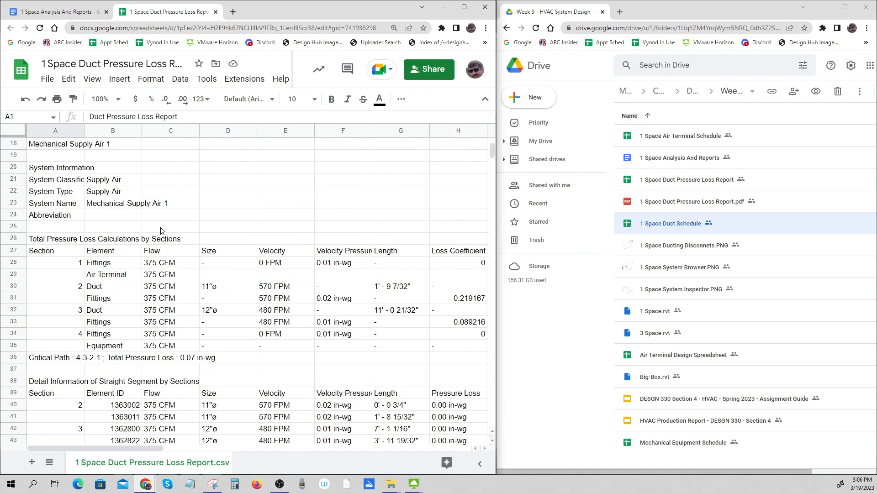
pyautogui.scroll(6, 160, 230)
pyautogui.click(161, 229)
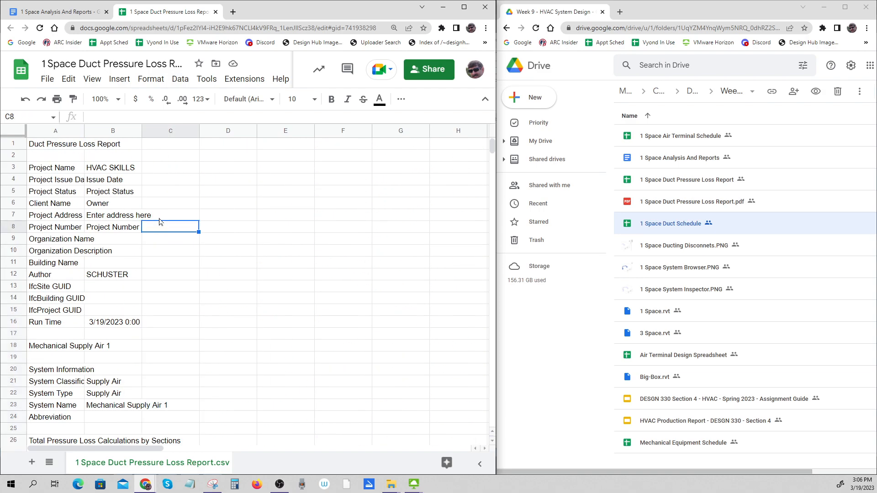
pyautogui.click(216, 12)
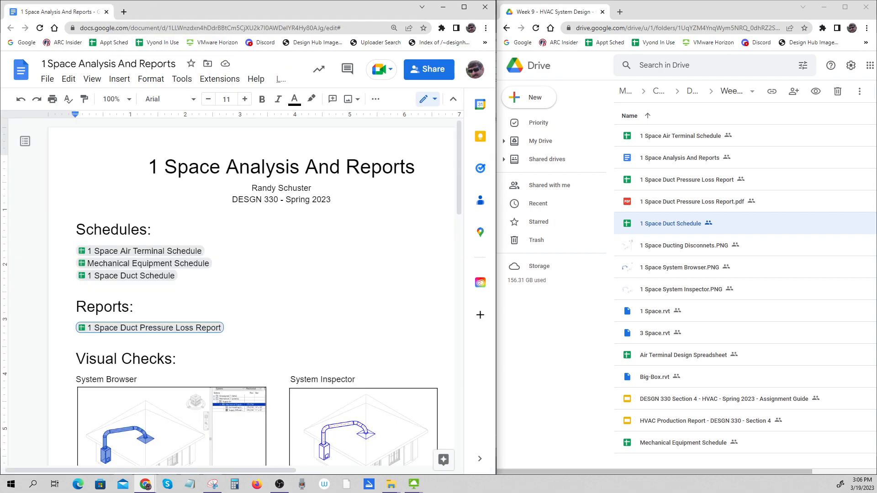
# Review the System Browser and System Inspector images in the Visual Checks section.
pyautogui.scroll(-4, 304, 229)
pyautogui.click(195, 246)
pyautogui.click(366, 243)
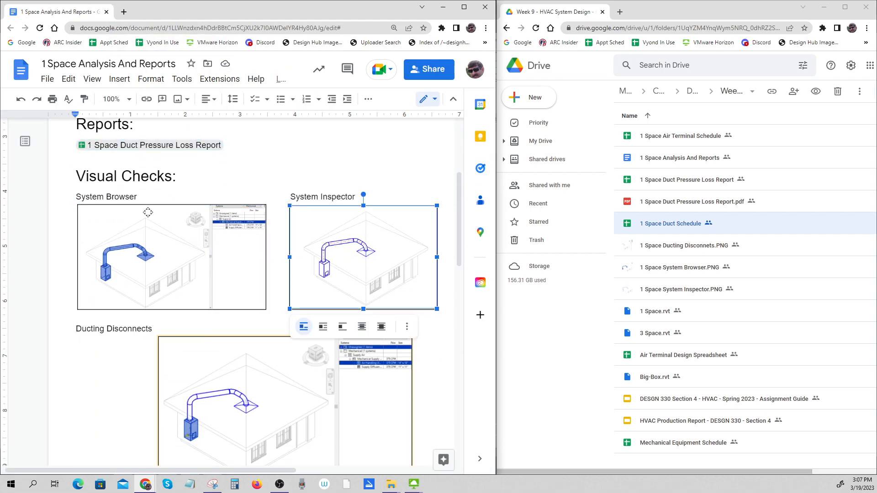
pyautogui.click(98, 177)
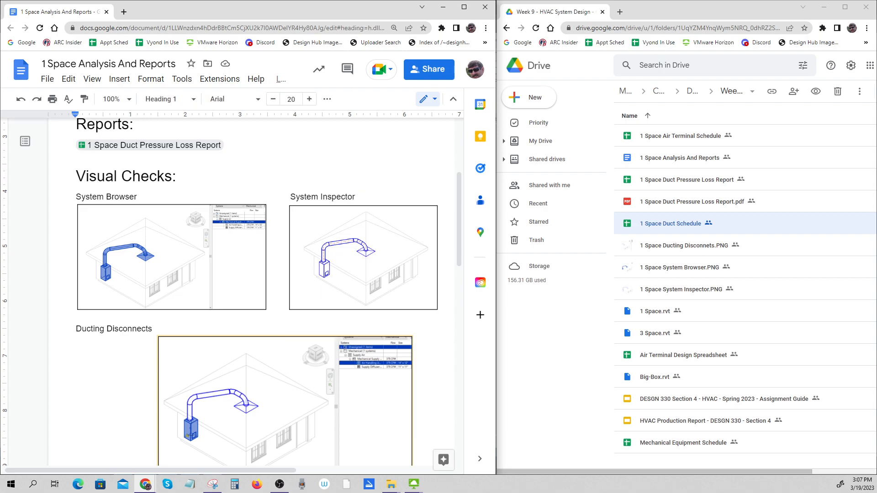
pyautogui.click(122, 229)
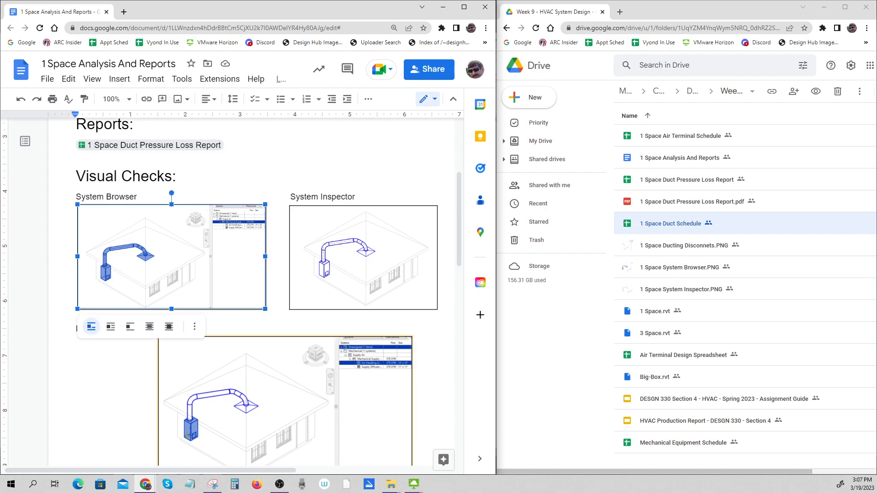
pyautogui.moveTo(75, 197); pyautogui.dragTo(149, 197)
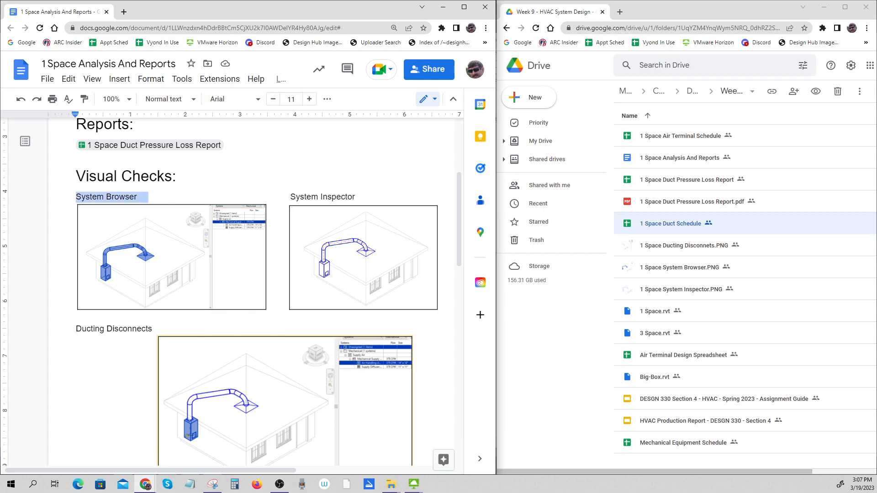
pyautogui.click(194, 99)
pyautogui.moveTo(195, 335)
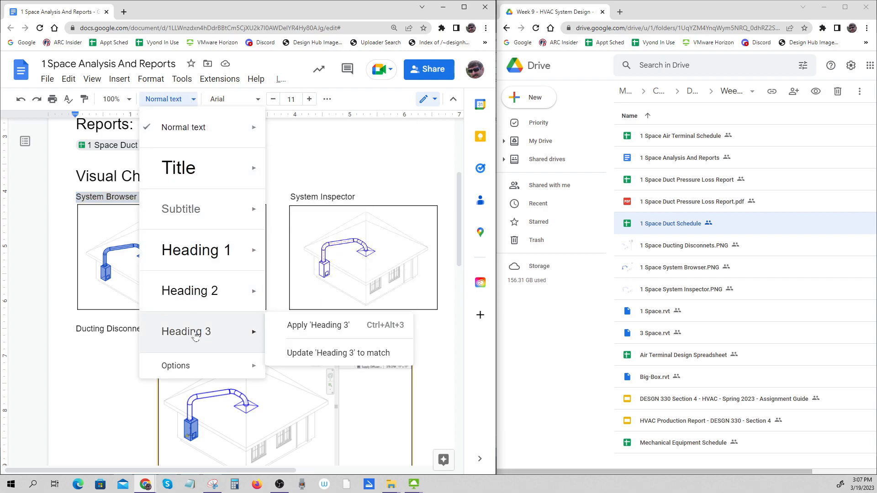
pyautogui.moveTo(188, 372)
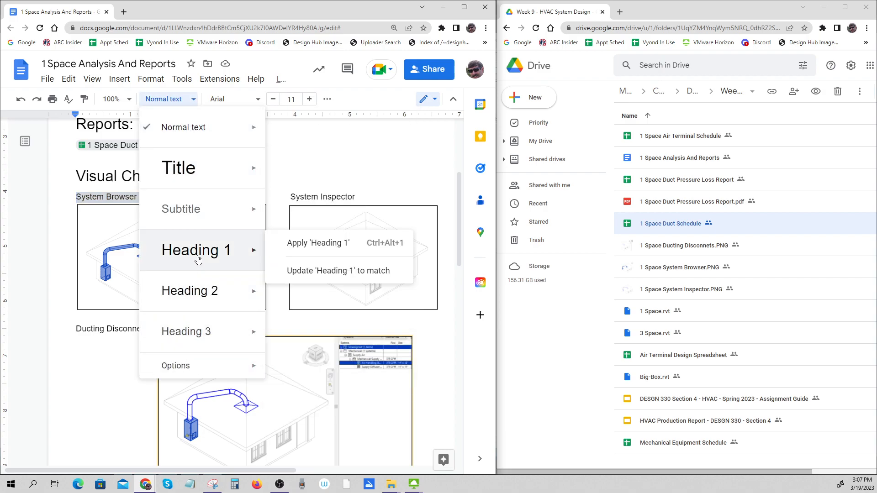
pyautogui.click(117, 251)
pyautogui.scroll(-1, 118, 251)
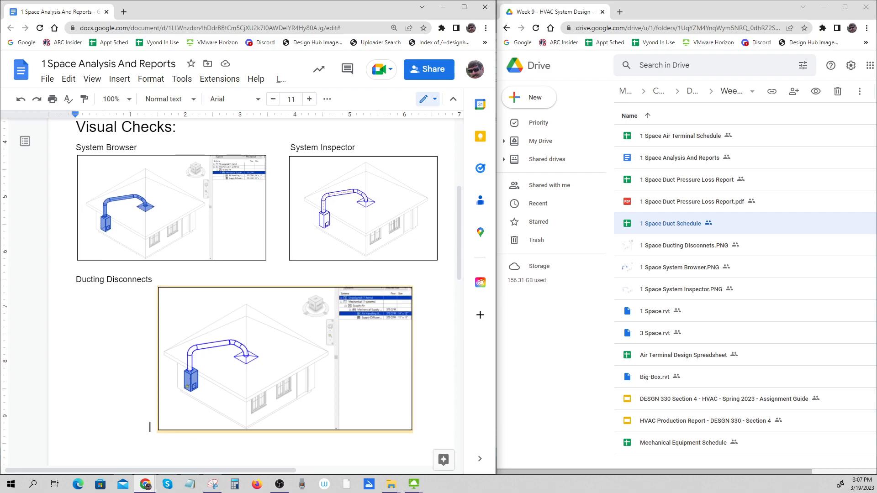
# Give the System Browser image the alt text title "System Browser For 1 Space File".
pyautogui.click(160, 196)
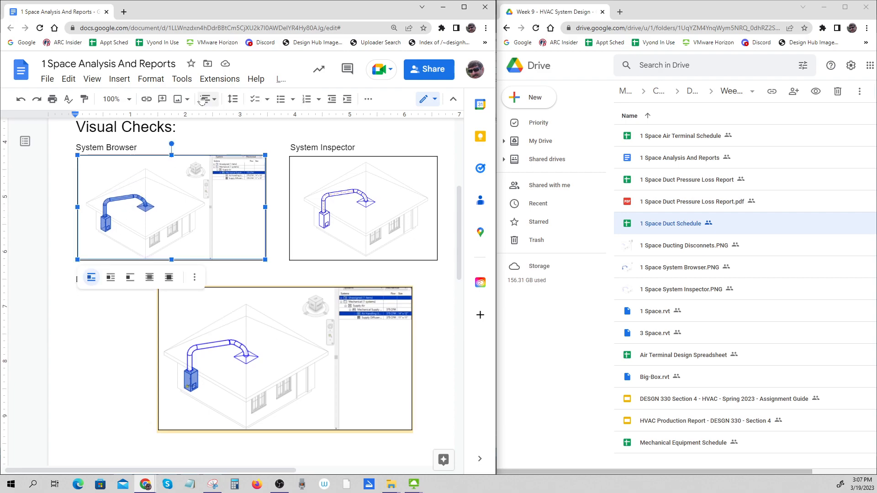
pyautogui.rightClick(204, 209)
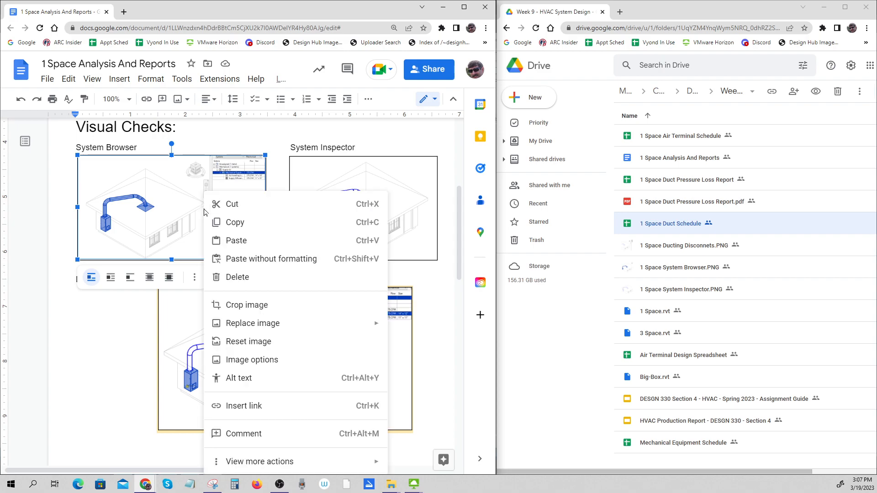
pyautogui.click(240, 379)
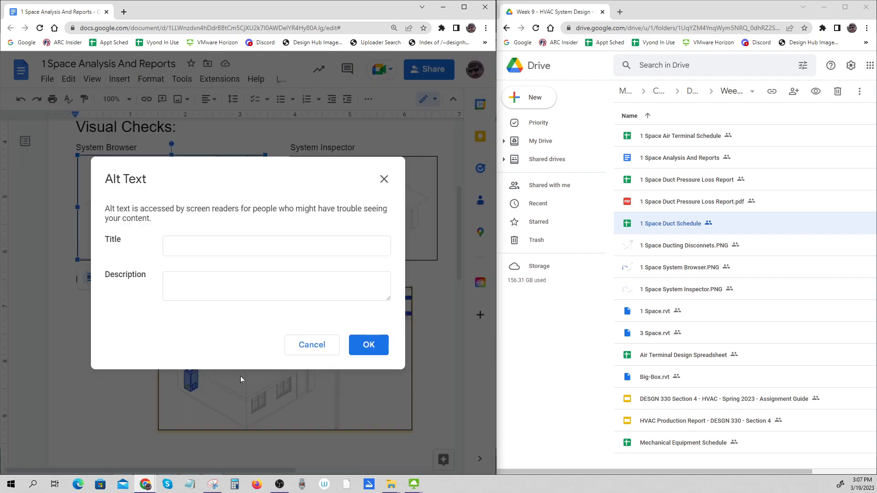
pyautogui.write('S')
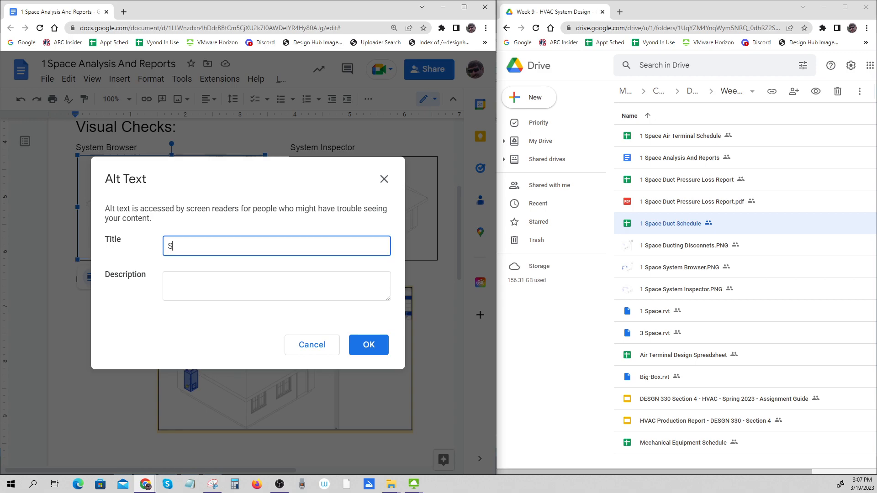
pyautogui.write('ystem Browser For')
pyautogui.write(' Sy')
pyautogui.press('BackSpace')
pyautogui.press('BackSpace')
pyautogui.write('1 Space fil')
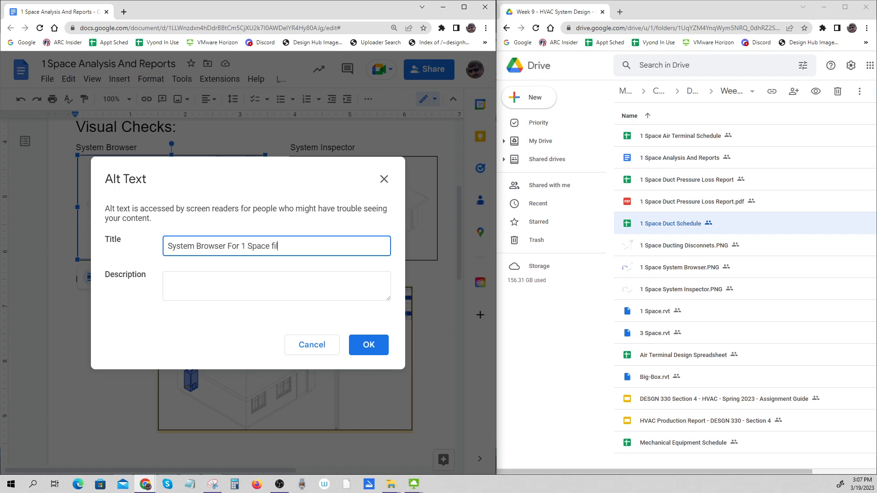
pyautogui.write('File')
pyautogui.press('Tab')
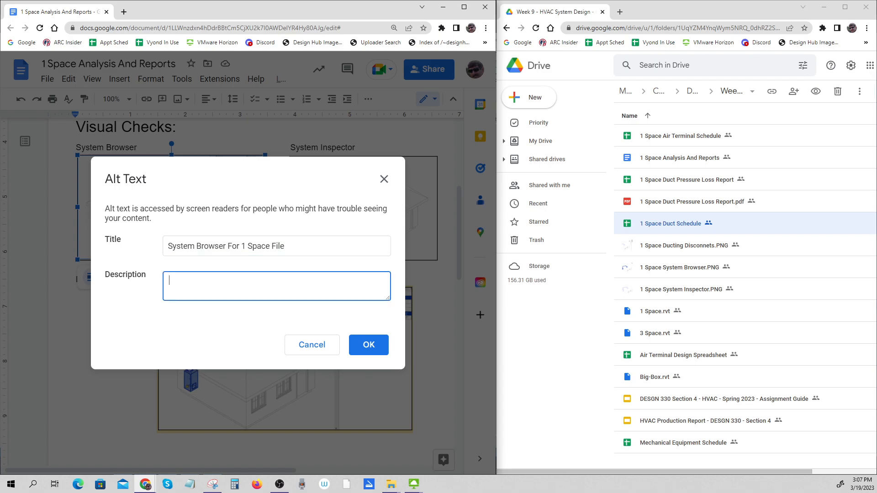
# Add the alt text description "Revit system Browser shows all mechanical HVAC component in the design file." and save it.
pyautogui.write('Revit system Browser shows all mechanica')
pyautogui.write('AC com')
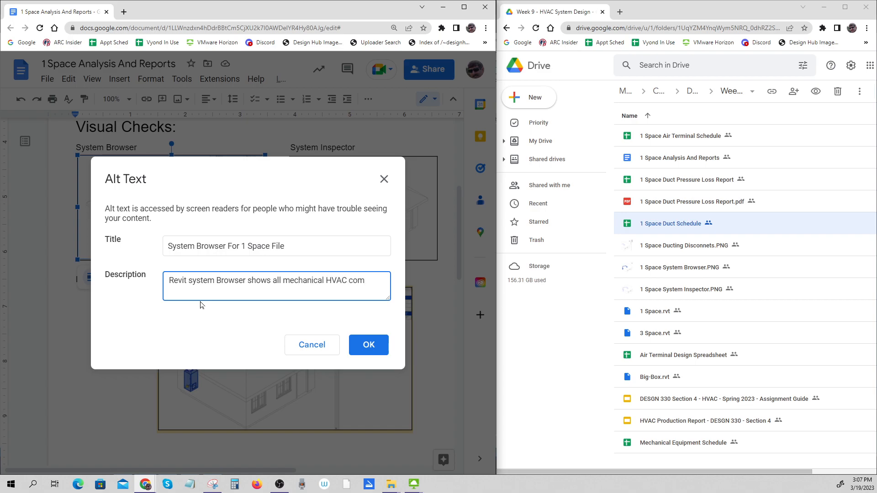
pyautogui.write('ponent i nthe de')
pyautogui.press('BackSpace')
pyautogui.press('BackSpace')
pyautogui.press('BackSpace')
pyautogui.press('BackSpace')
pyautogui.press('BackSpace')
pyautogui.press('BackSpace')
pyautogui.press('BackSpace')
pyautogui.write('n the design file.')
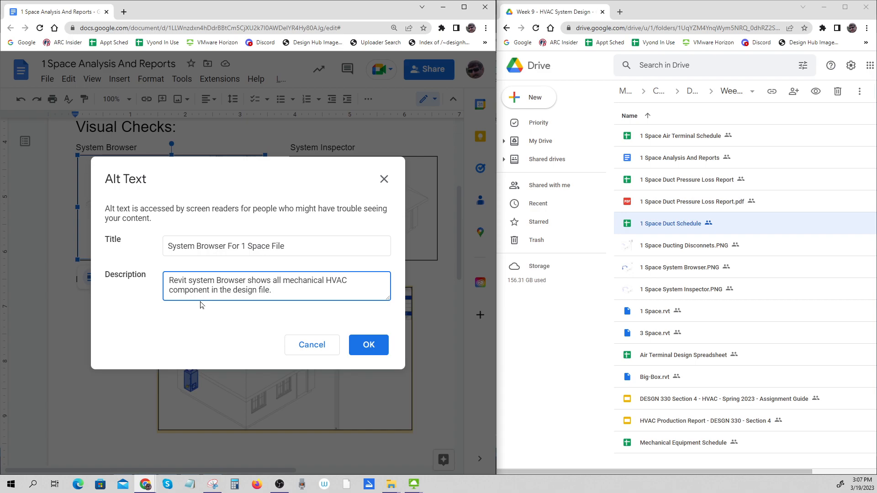
pyautogui.click(361, 349)
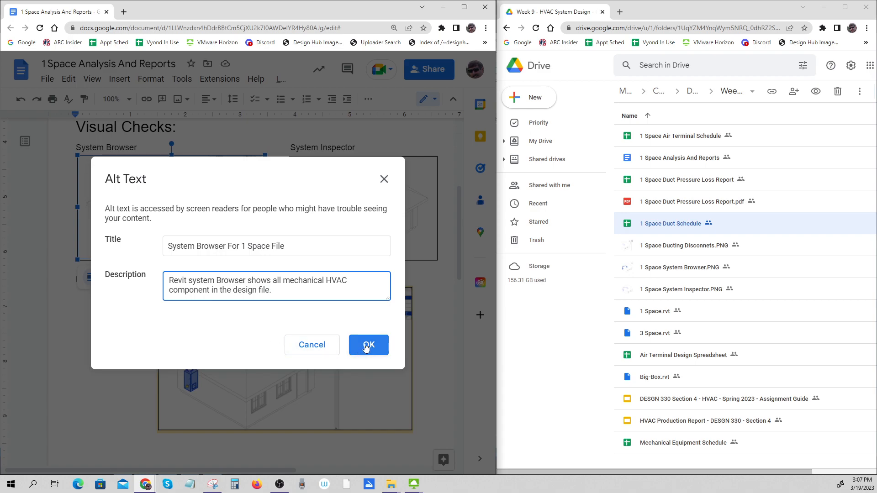
pyautogui.click(131, 372)
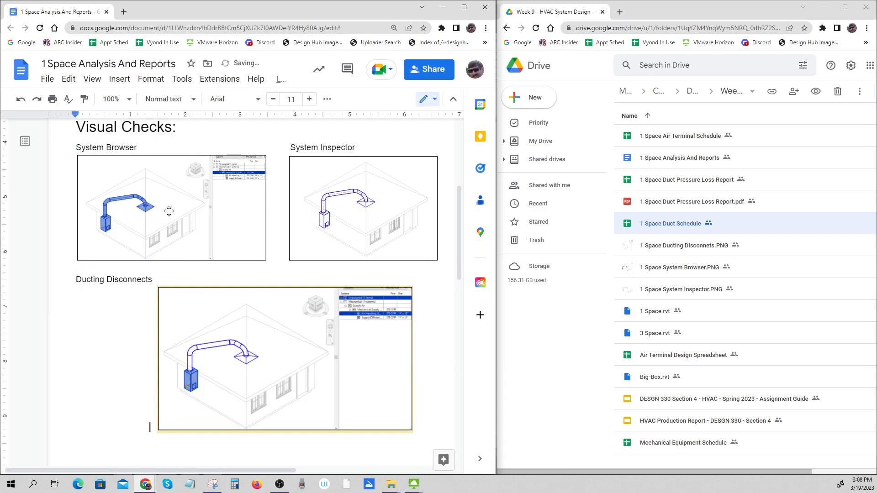
pyautogui.click(335, 205)
pyautogui.click(343, 342)
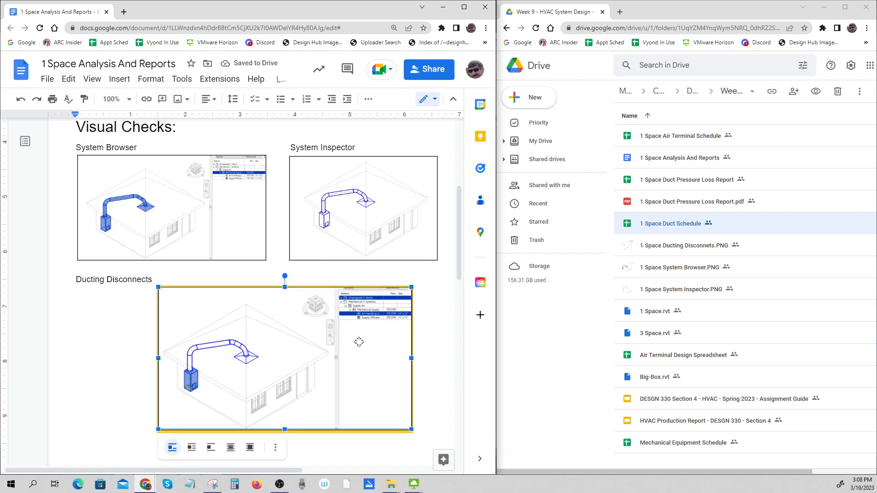
pyautogui.press('Right')
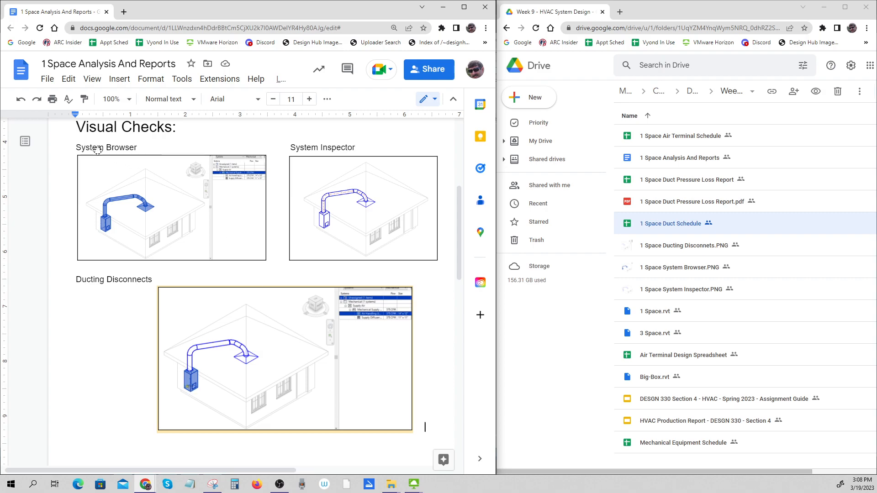
# Review the alt text title and description saved for the System Browser image, then close them.
pyautogui.click(180, 208)
pyautogui.rightClick(181, 208)
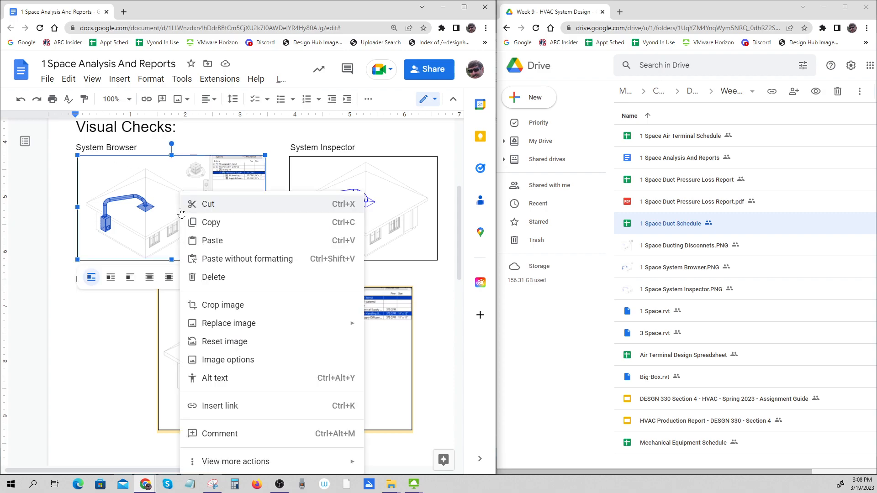
pyautogui.click(230, 382)
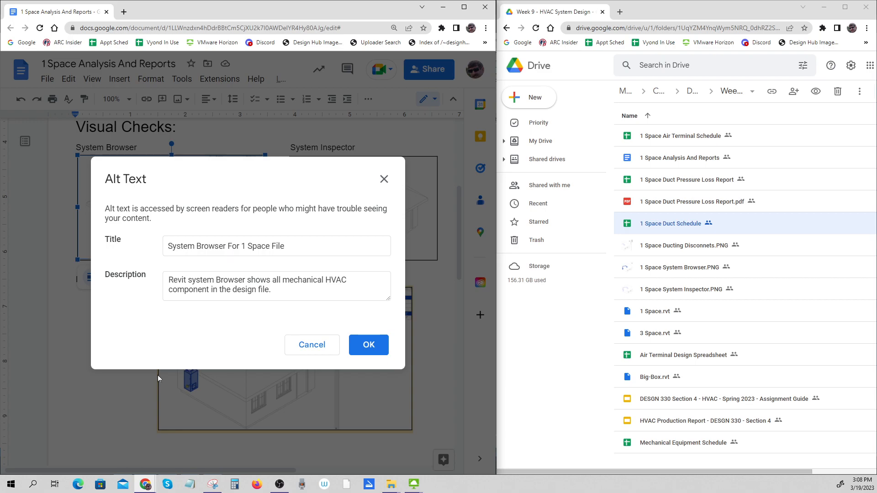
pyautogui.click(320, 348)
# Open the alt text settings of the System Inspector image and close them without entering anything.
pyautogui.click(361, 224)
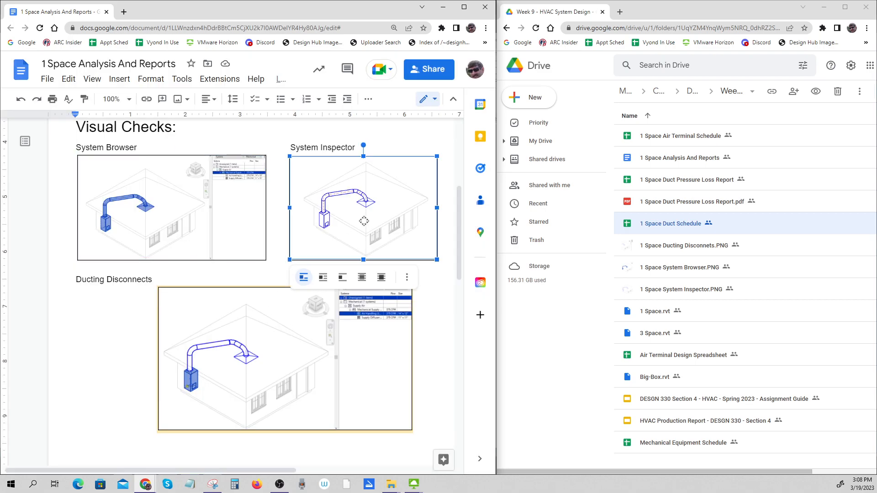
pyautogui.rightClick(364, 222)
pyautogui.click(405, 378)
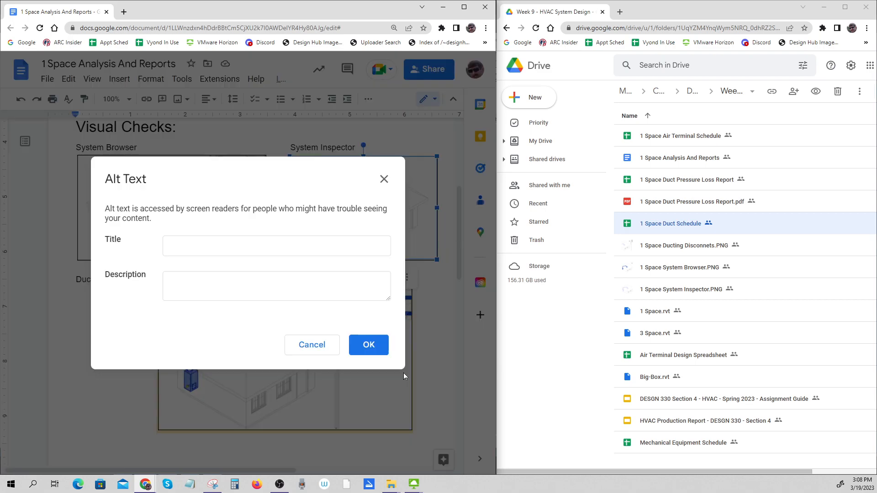
pyautogui.click(369, 345)
pyautogui.click(174, 233)
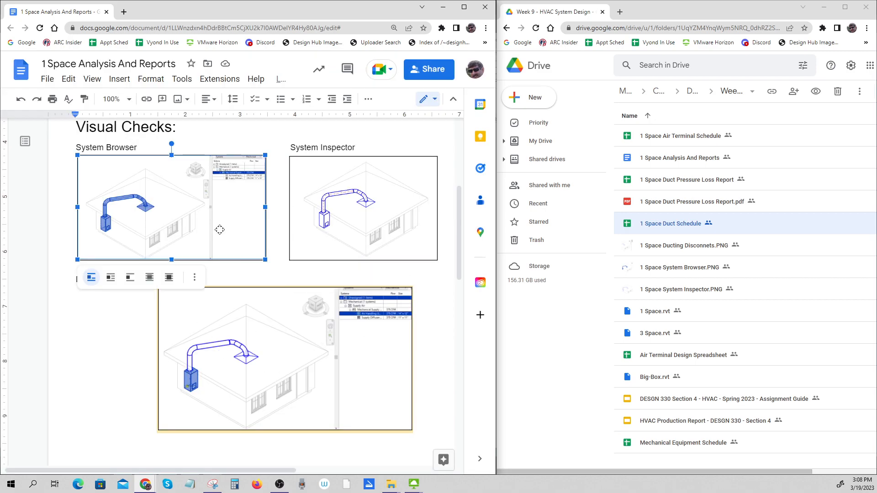
pyautogui.click(311, 230)
pyautogui.click(309, 334)
pyautogui.press('Left')
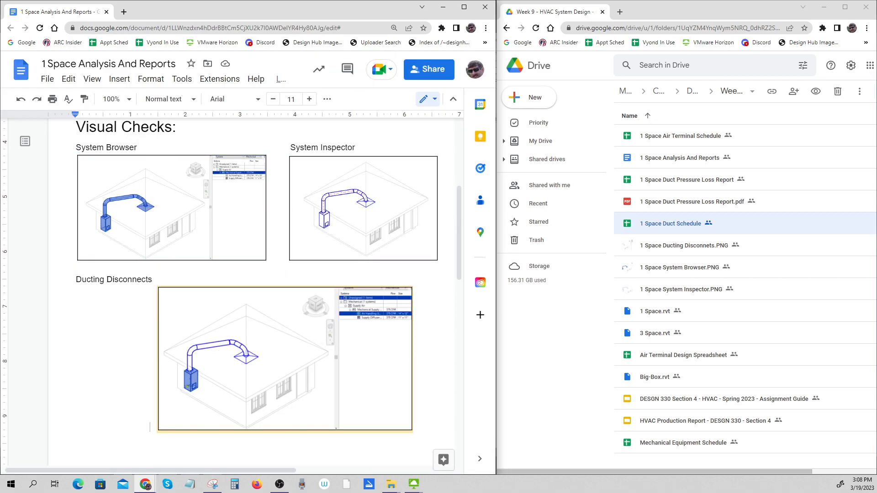
# Check the preview and the available options of the 1 Space Air Terminal Schedule chip under Schedules.
pyautogui.scroll(4, 144, 211)
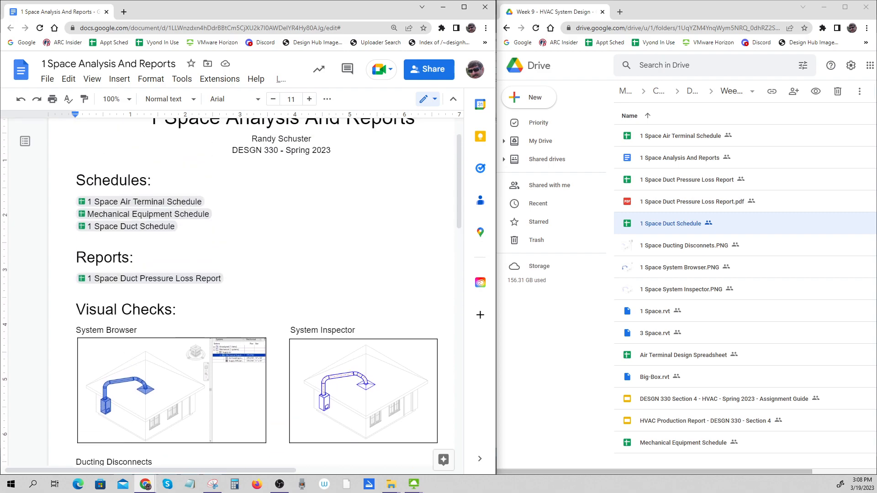
pyautogui.moveTo(145, 204)
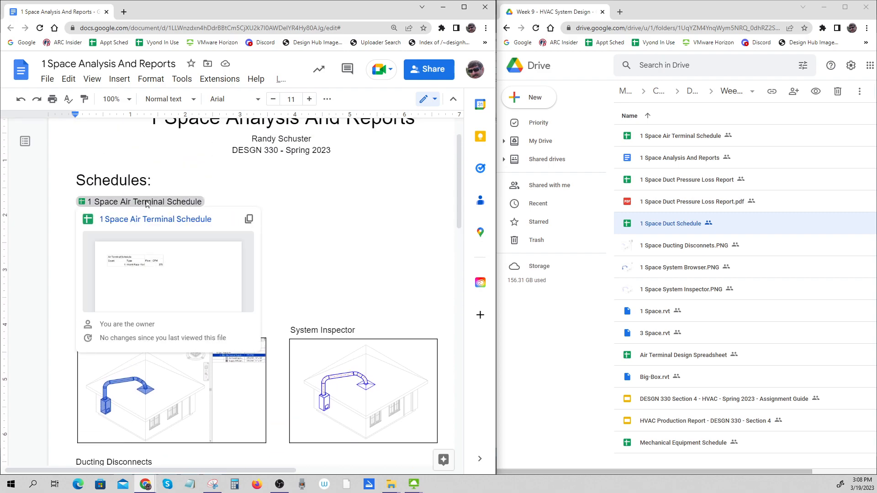
pyautogui.rightClick(146, 205)
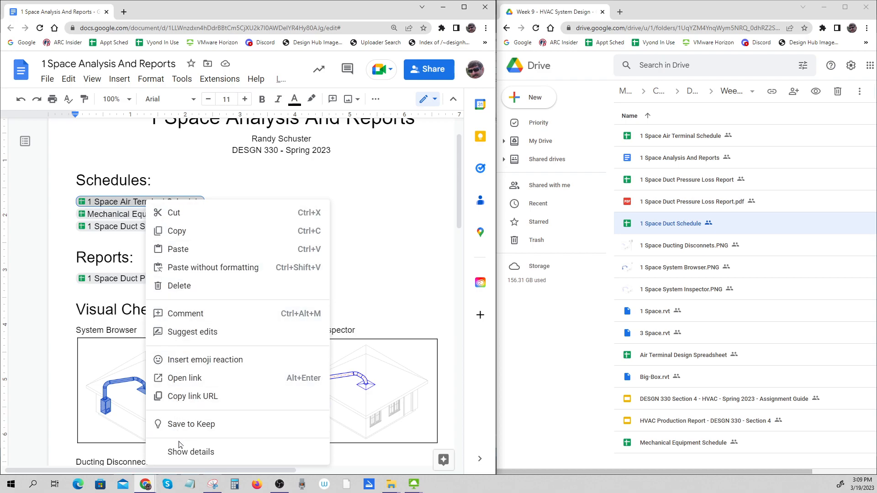
pyautogui.click(355, 229)
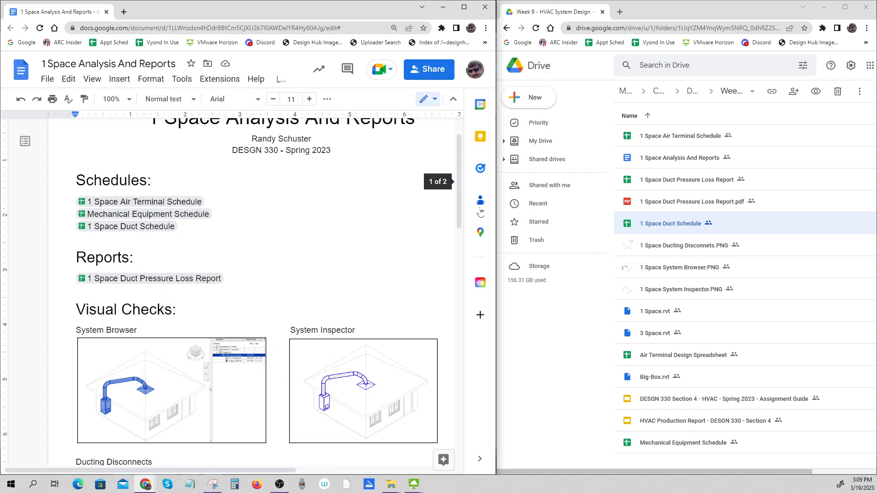
pyautogui.scroll(1, 231, 292)
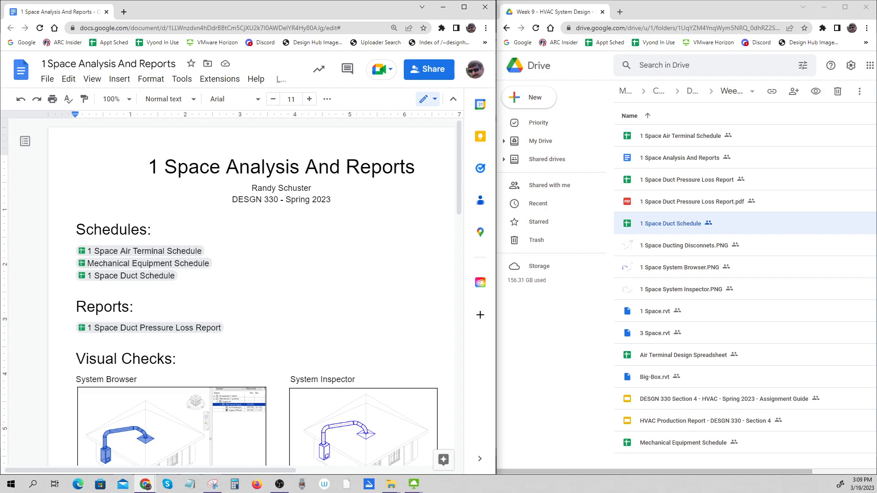
pyautogui.click(671, 356)
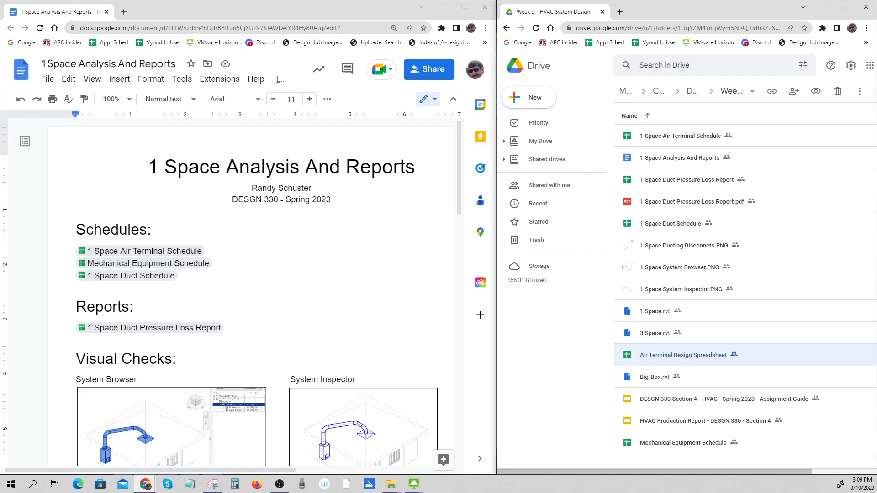
pyautogui.doubleClick(233, 328)
# Shrink the System Browser, System Inspector and Ducting Disconnects images proportionally to about 3.1, 2.3 and 3.7 inches wide.
pyautogui.scroll(-8, 251, 293)
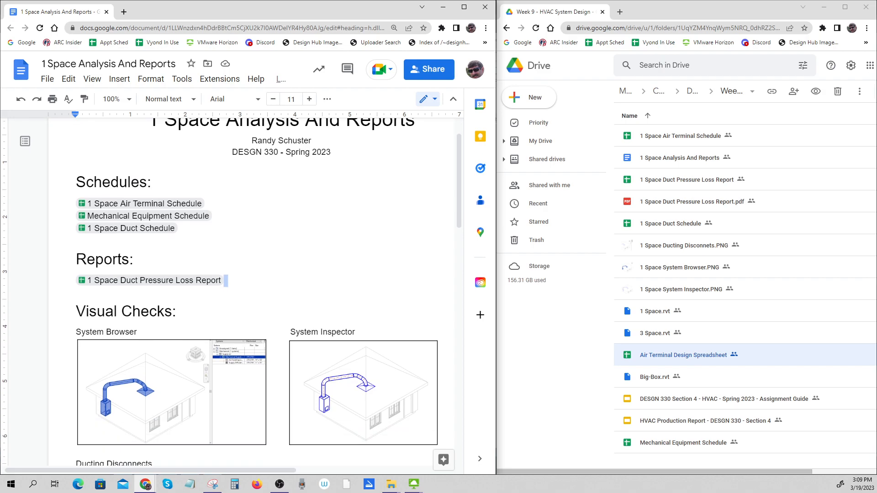
pyautogui.scroll(-4, 327, 328)
pyautogui.scroll(10, 327, 329)
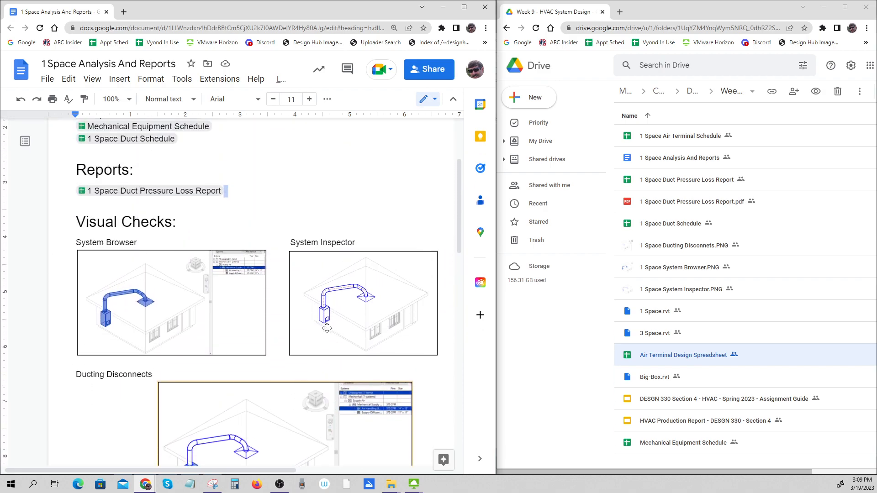
pyautogui.click(243, 336)
pyautogui.moveTo(260, 351); pyautogui.dragTo(247, 354)
pyautogui.click(340, 347)
pyautogui.moveTo(418, 354); pyautogui.dragTo(395, 341)
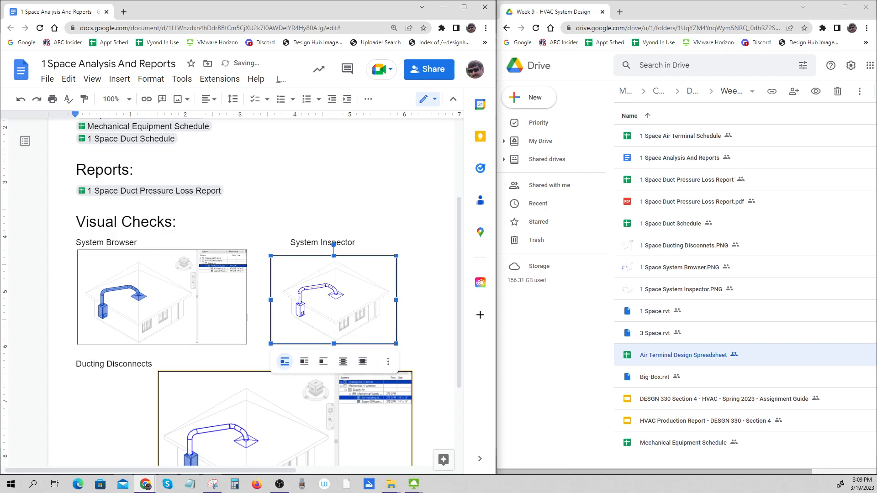
pyautogui.click(395, 414)
pyautogui.moveTo(412, 430); pyautogui.dragTo(365, 400)
# Left-align the empty line below the Ducting Disconnects image.
pyautogui.click(401, 401)
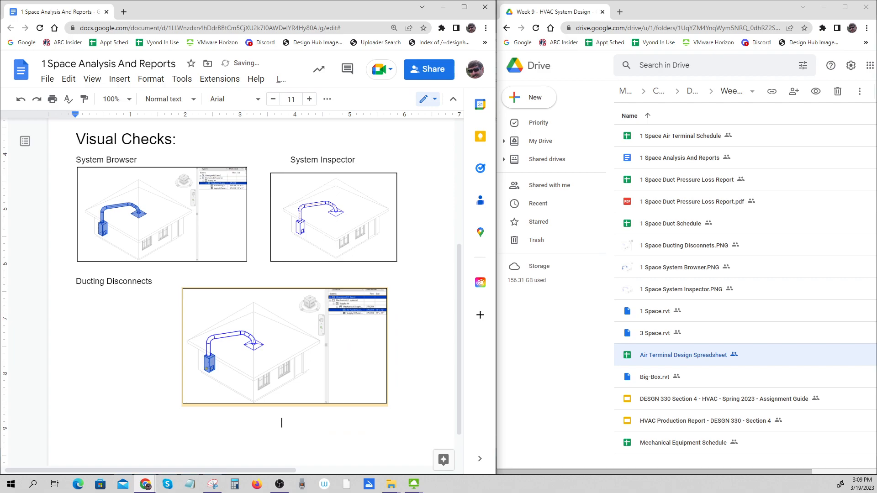
pyautogui.click(327, 99)
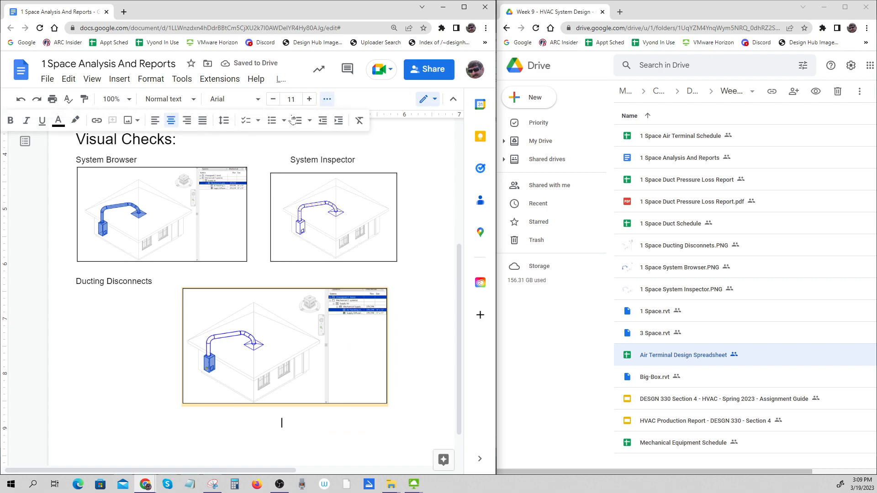
pyautogui.click(155, 120)
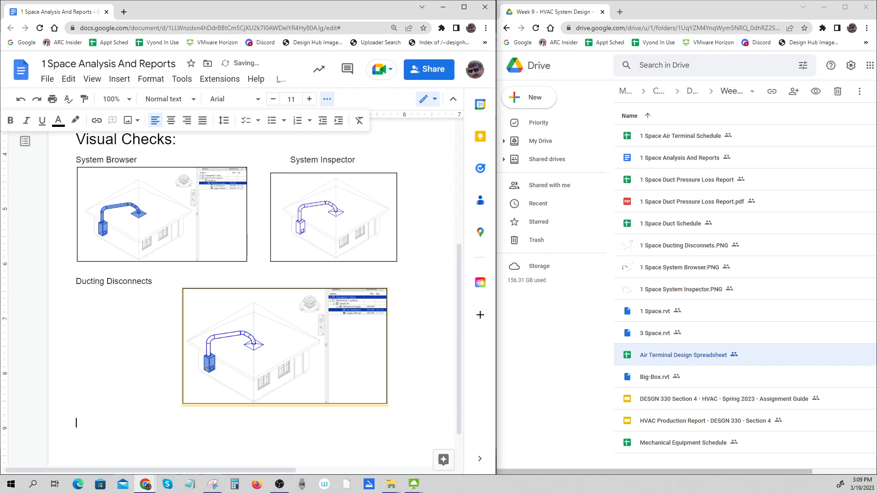
# Add the Heading 1 line "Air Terminal Sizing Estimate" below the Ducting Disconnects image and start a new line under it.
pyautogui.click(169, 99)
pyautogui.moveTo(173, 220)
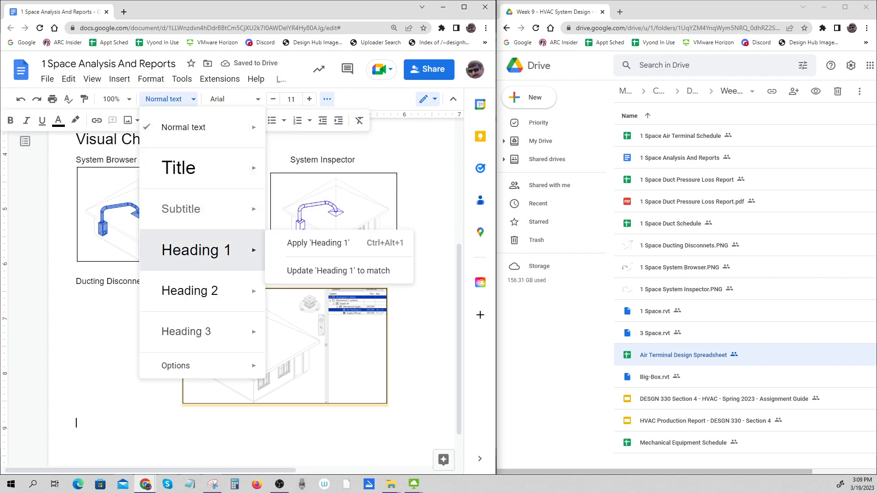
pyautogui.click(179, 255)
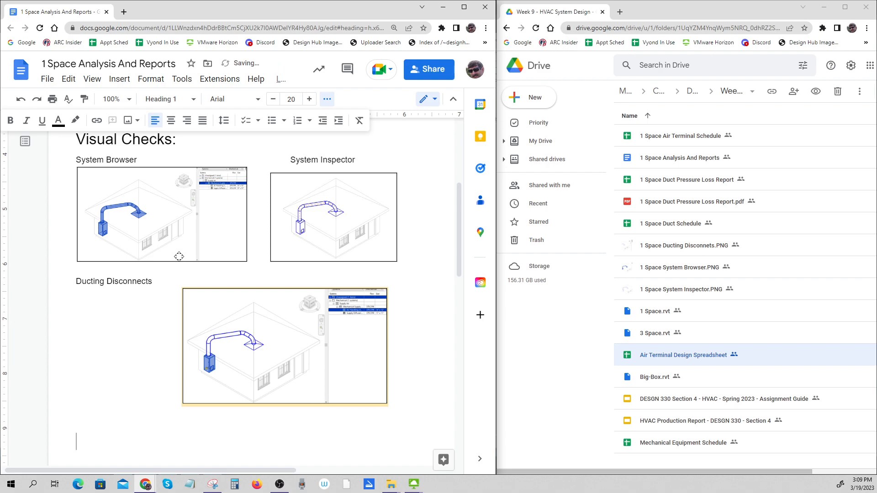
pyautogui.write('Air Terminal Sizing Estimate')
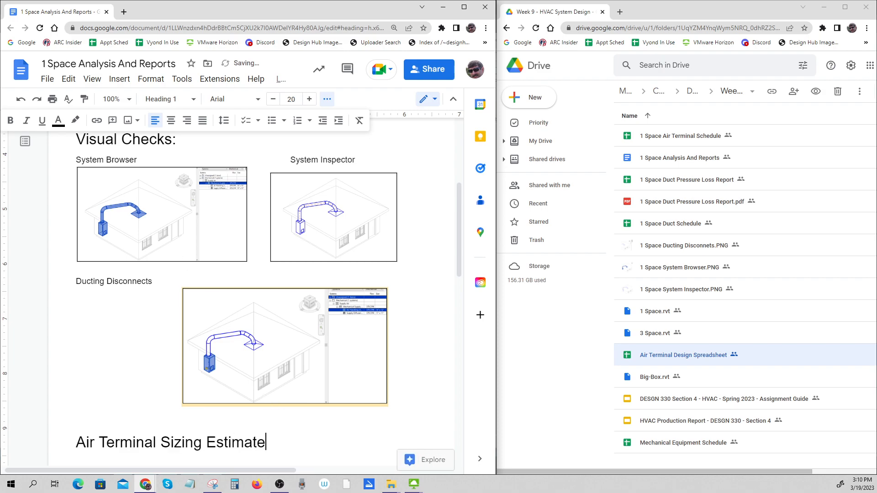
pyautogui.press('Return')
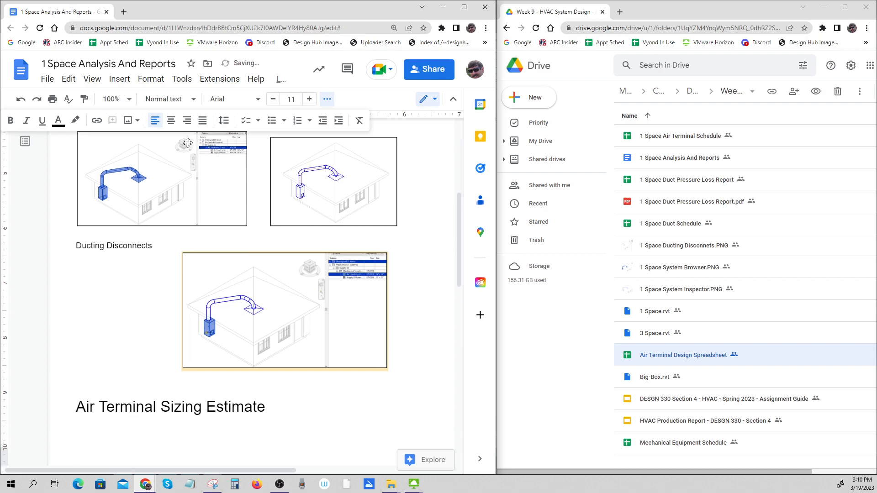
# Insert a file smart chip for Air Terminal Design Spreadsheet under the Air Terminal Sizing Estimate heading.
pyautogui.click(119, 81)
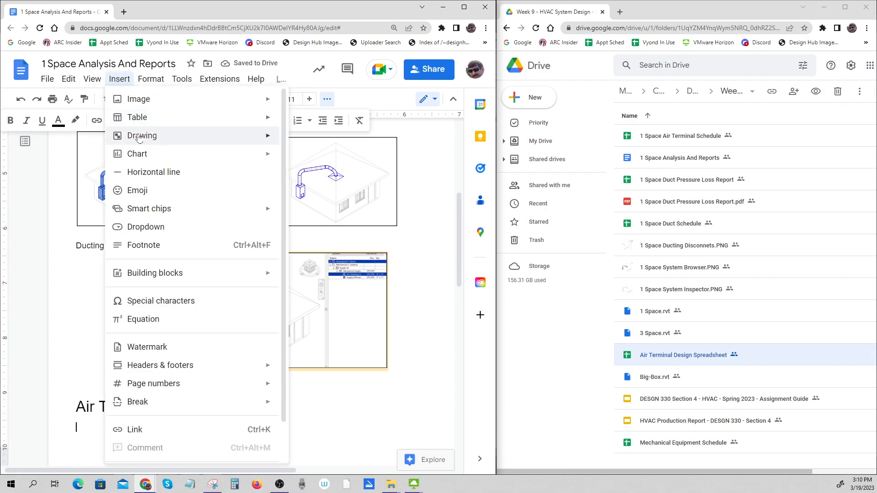
pyautogui.moveTo(210, 214)
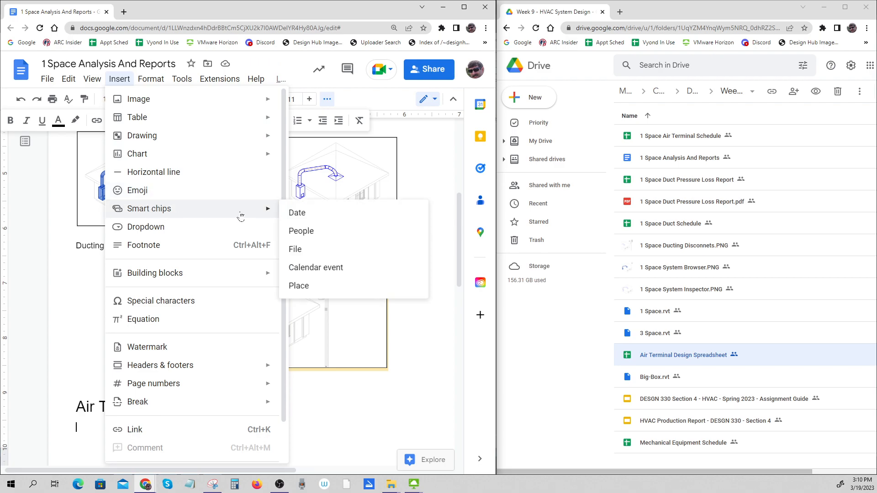
pyautogui.click(298, 248)
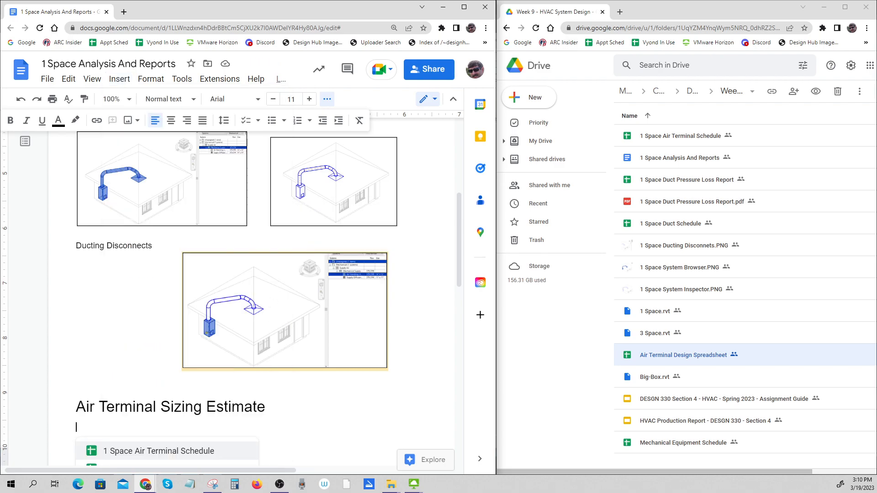
pyautogui.scroll(-2, 213, 452)
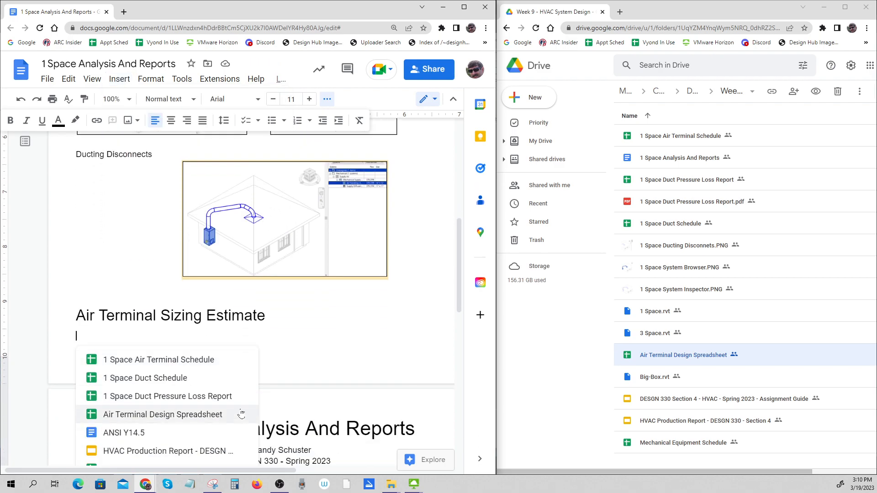
pyautogui.click(192, 415)
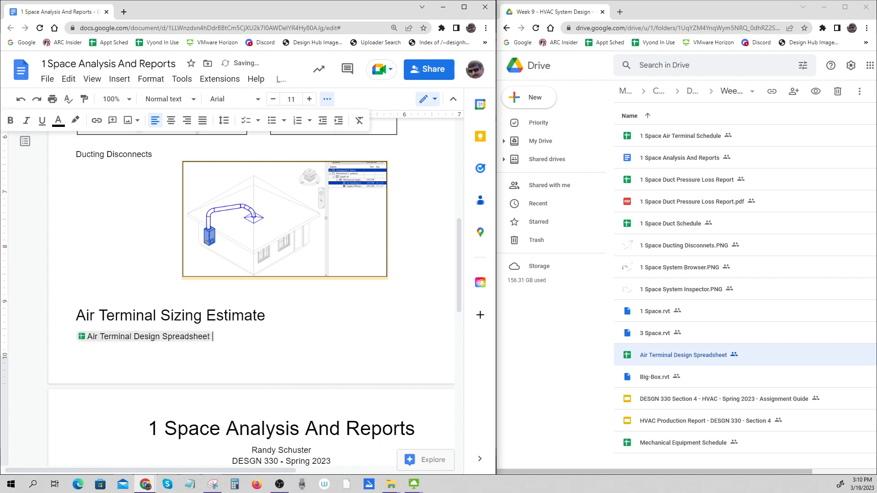
# Remove the empty second page at the end of the document and return to the Schedules section.
pyautogui.hotkey('ctrl', 'End')
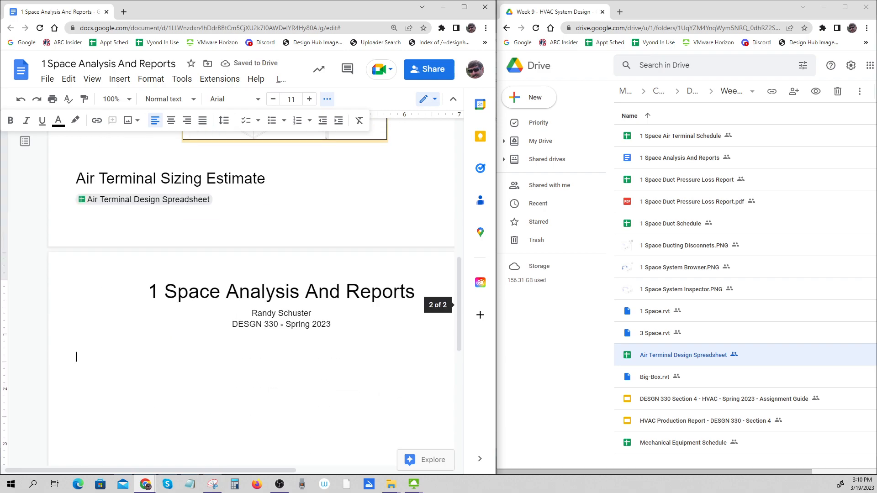
pyautogui.hotkey('ctrl', 'z')
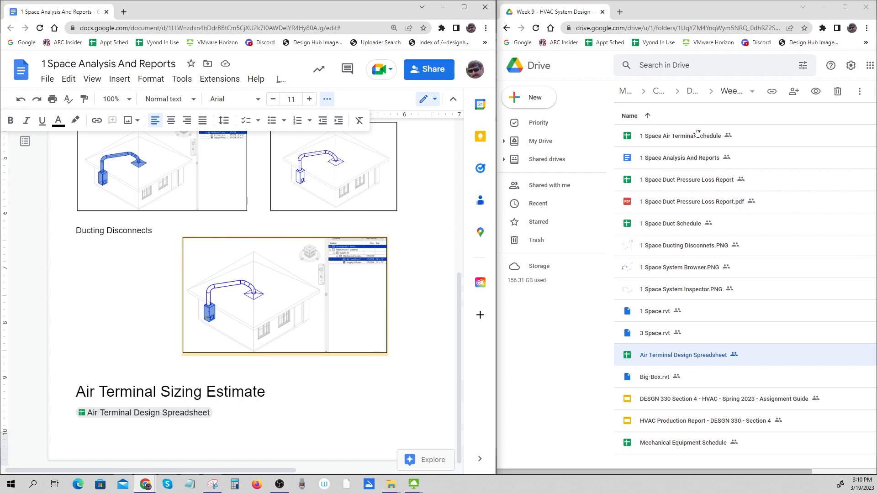
pyautogui.moveTo(458, 320); pyautogui.dragTo(457, 160)
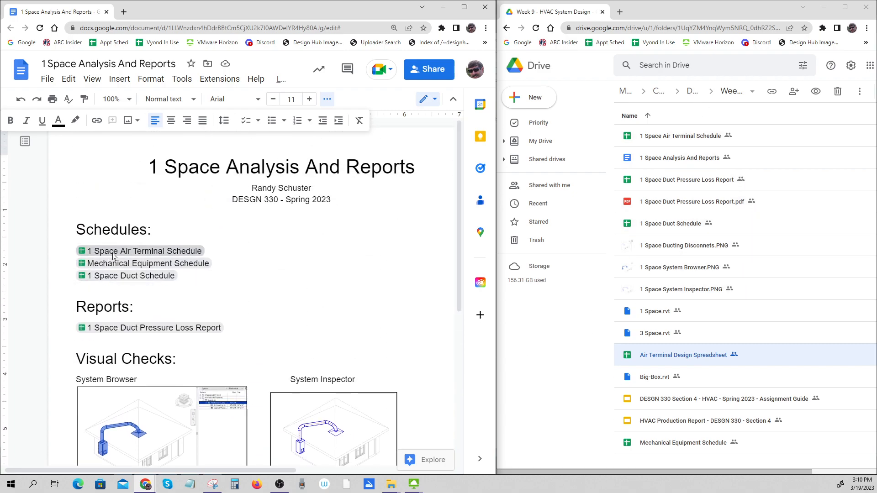
# Switch to the 1 Space HVAC Model project in Revit and open the Air Terminal Schedule.
pyautogui.click(443, 9)
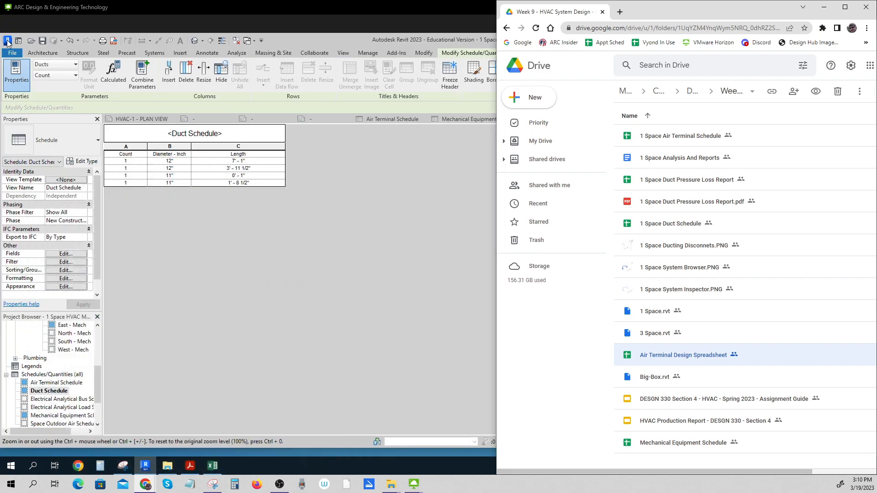
pyautogui.click(824, 7)
pyautogui.click(348, 341)
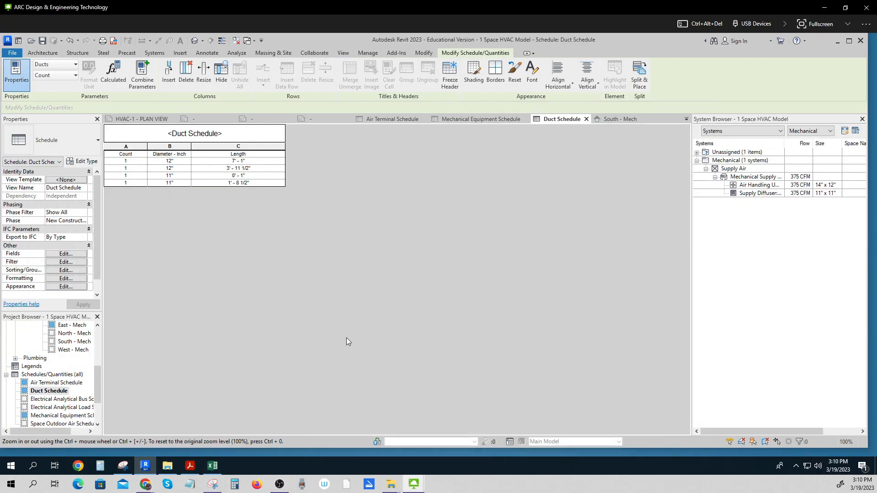
pyautogui.rightClick(43, 391)
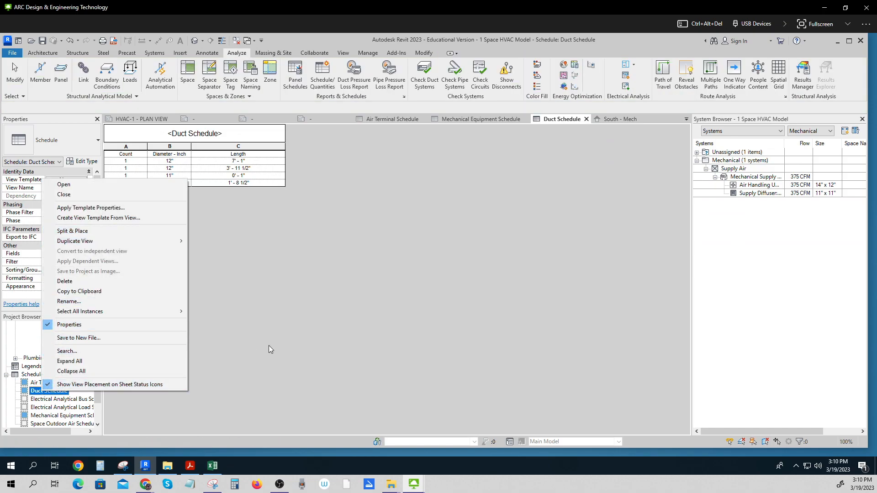
pyautogui.click(76, 391)
pyautogui.click(51, 382)
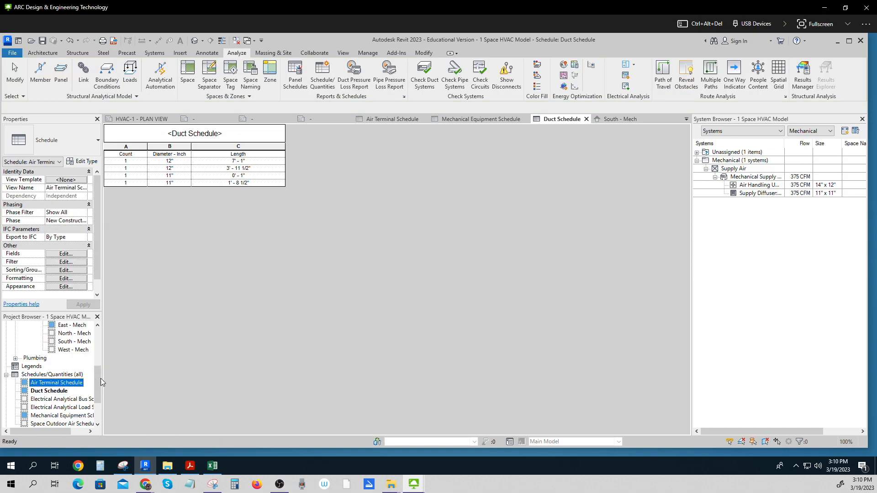
# Review the schedule export for the Air Terminal Schedule, including its CSV file type and the HVAC folder's files, and cancel without saving.
pyautogui.click(7, 54)
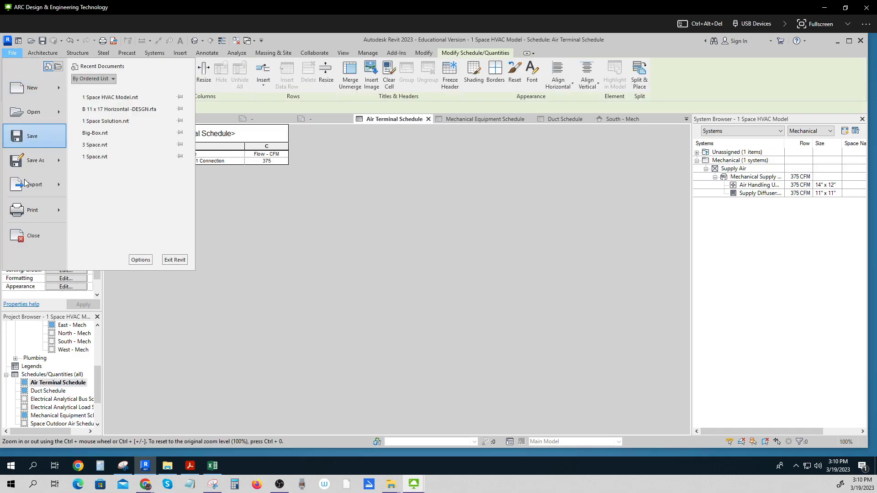
pyautogui.moveTo(34, 188)
pyautogui.moveTo(125, 245)
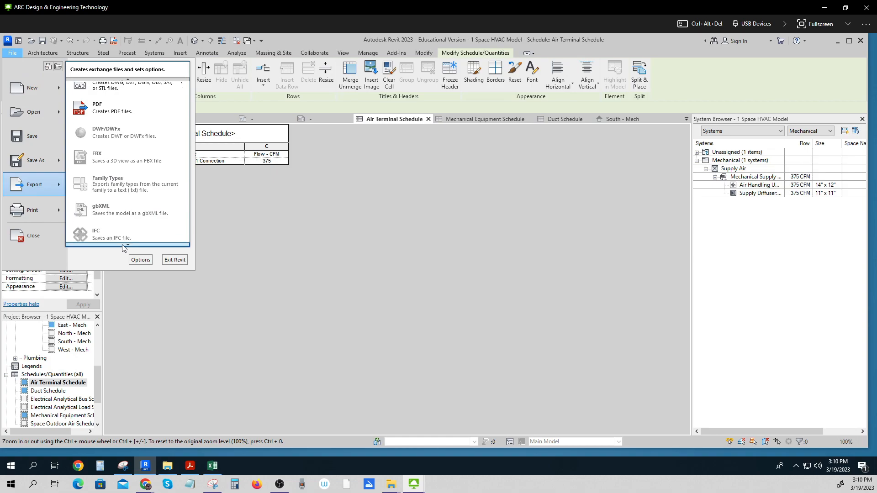
pyautogui.moveTo(115, 206)
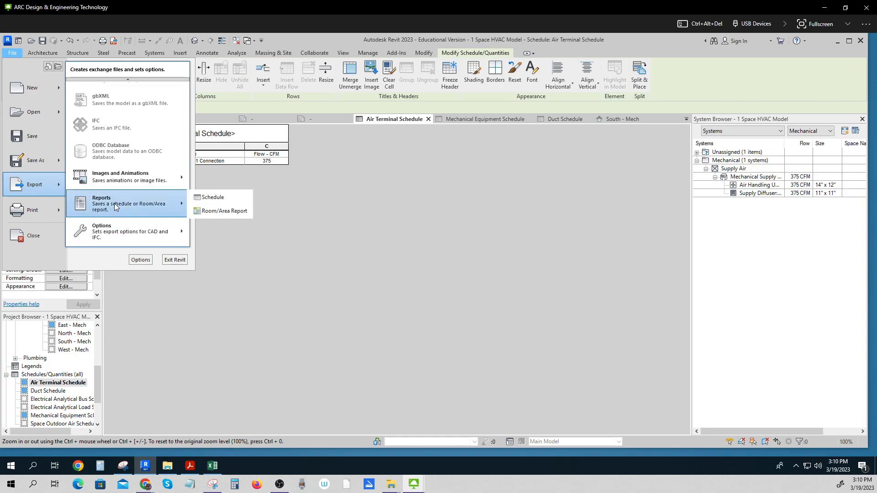
pyautogui.click(205, 201)
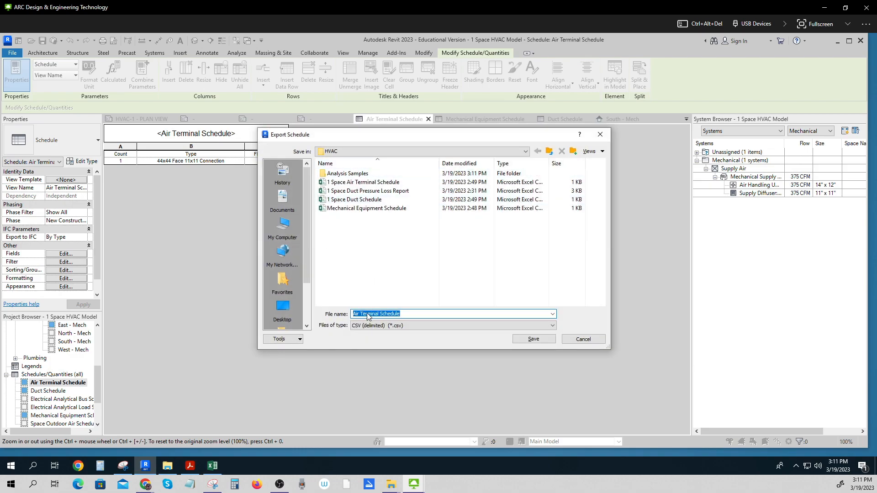
pyautogui.click(416, 328)
pyautogui.click(408, 334)
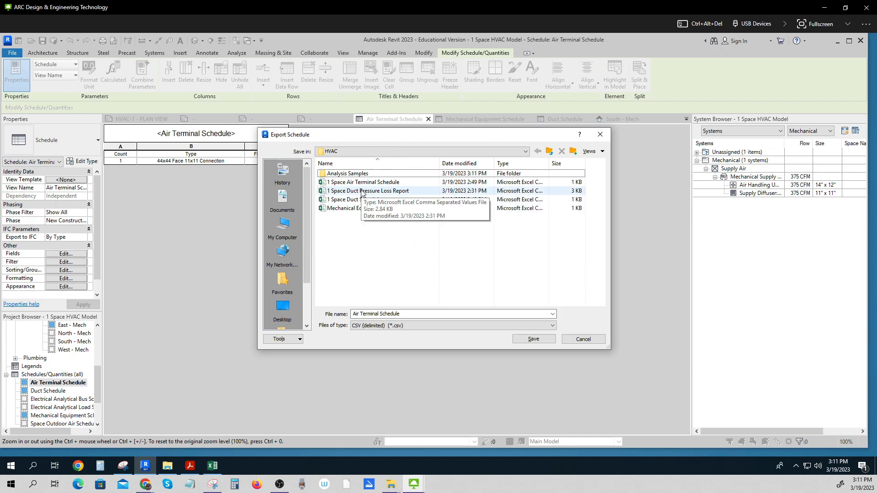
pyautogui.click(365, 211)
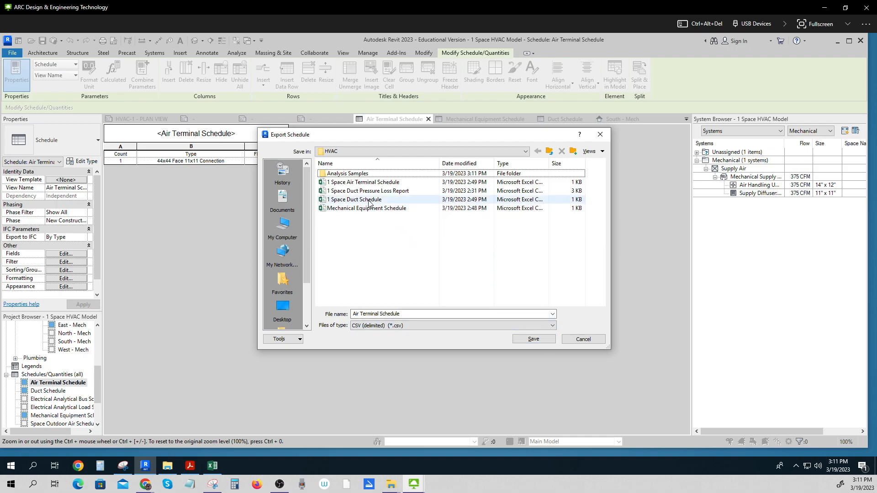
pyautogui.click(582, 338)
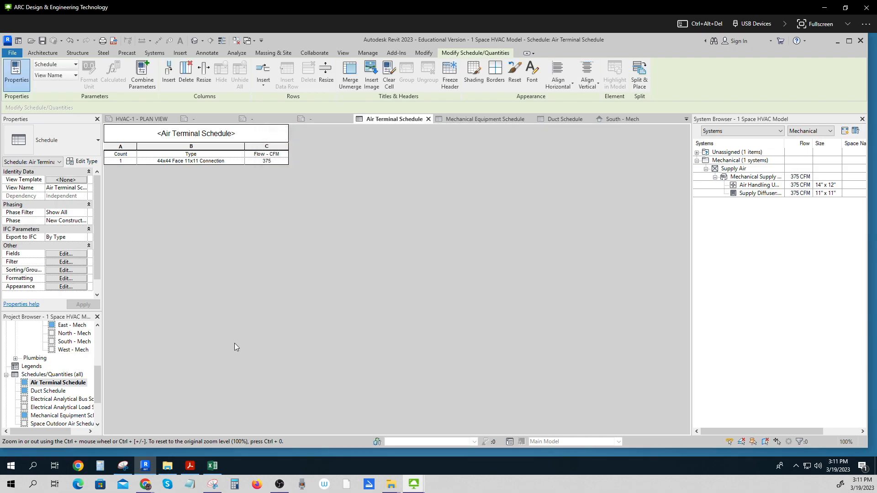
# Open the default {3D} view of the mechanical model.
pyautogui.moveTo(97, 388); pyautogui.dragTo(137, 402)
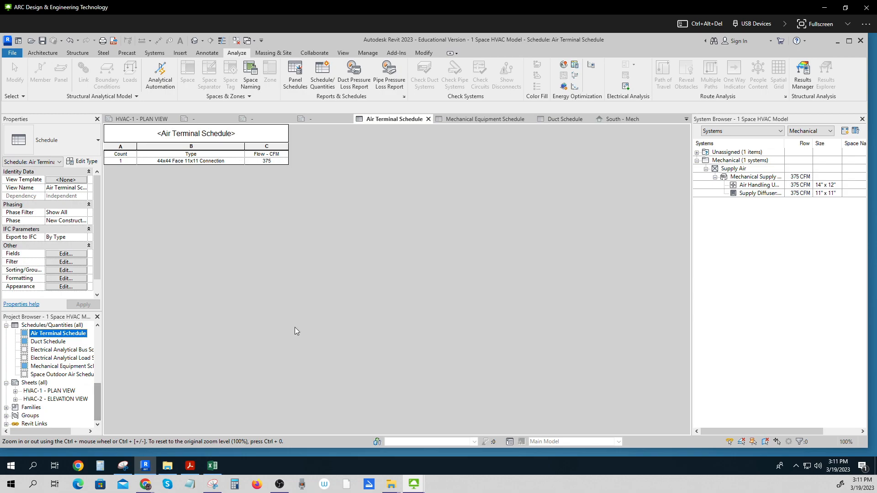
pyautogui.click(301, 313)
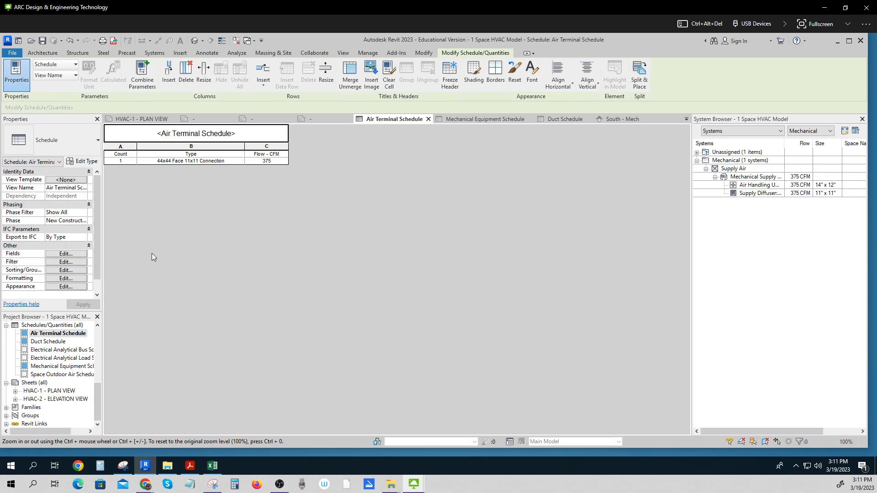
pyautogui.click(98, 388)
pyautogui.moveTo(97, 388); pyautogui.dragTo(99, 361)
pyautogui.doubleClick(64, 366)
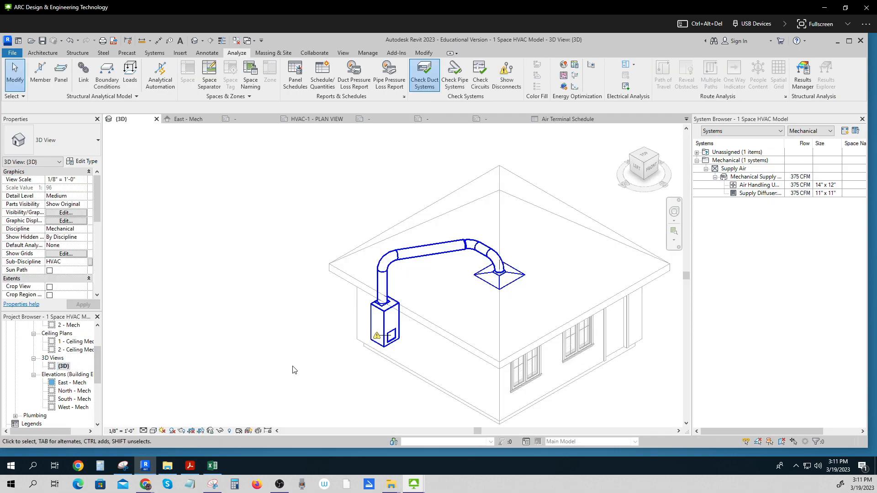
# Select the mechanical supply system under Supply Air and open its Duct Pressure Loss Report settings.
pyautogui.click(754, 178)
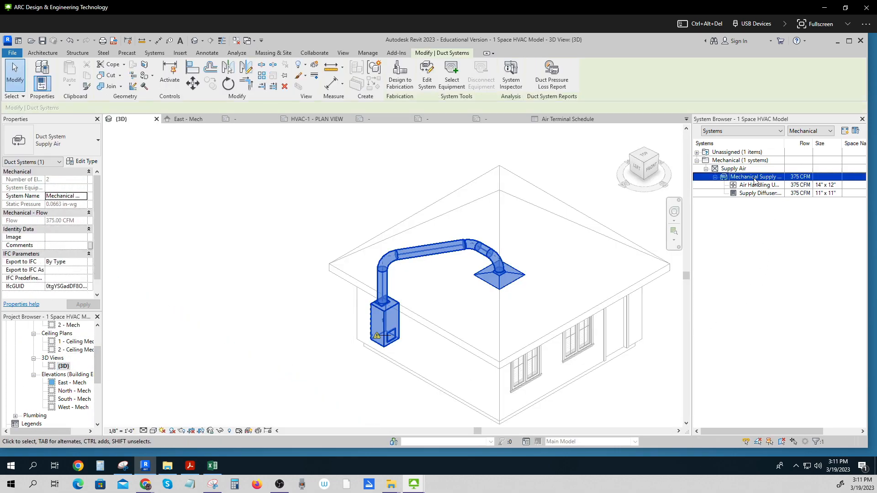
pyautogui.click(552, 85)
pyautogui.click(553, 85)
pyautogui.click(553, 85)
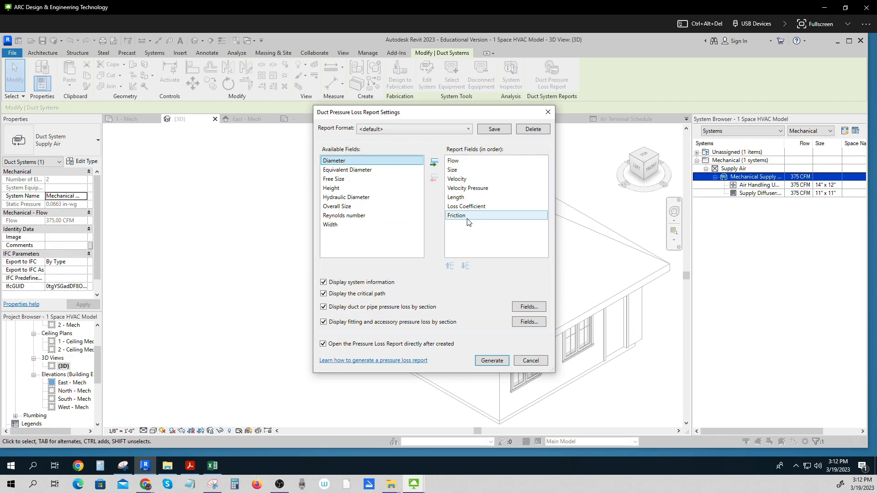
# Try to generate the pressure loss report as a CSV, replacing 1 Space Duct Pressure Loss Report in the HVAC folder, and dismiss the message.
pyautogui.click(494, 362)
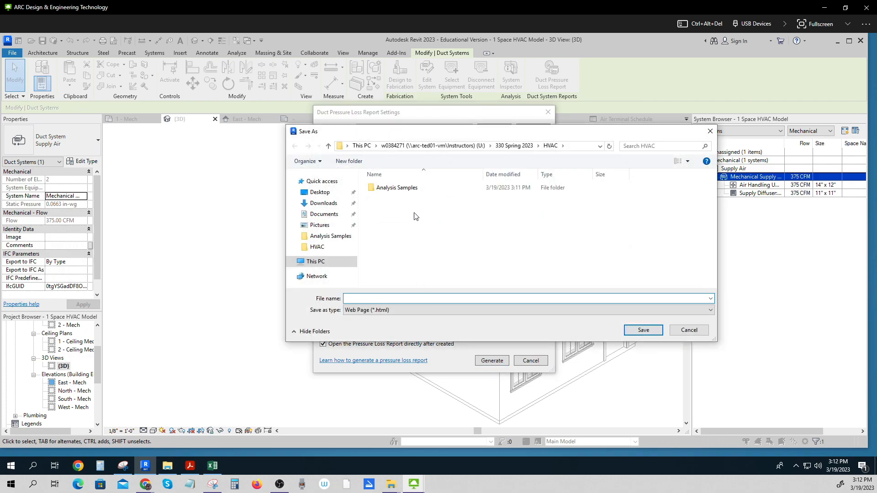
pyautogui.click(365, 311)
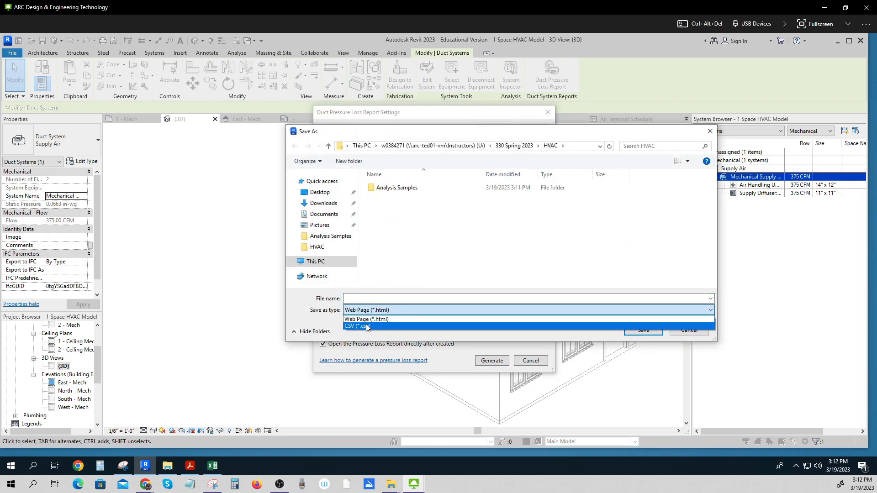
pyautogui.click(368, 327)
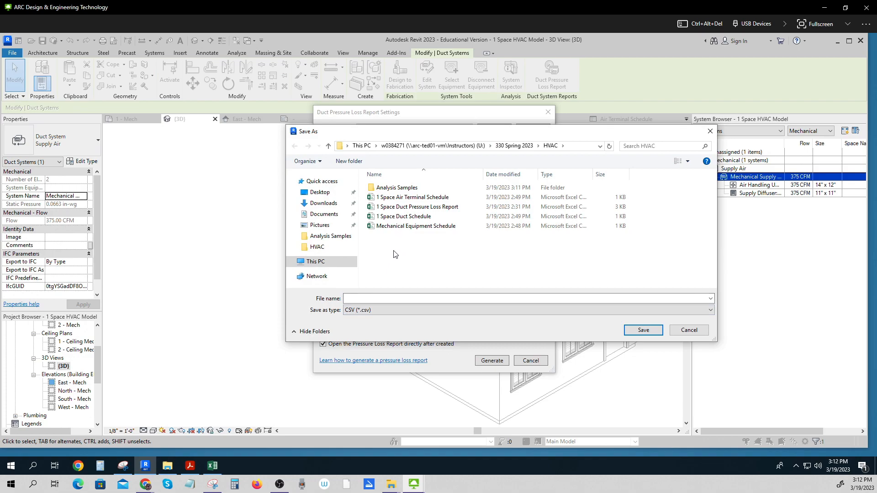
pyautogui.click(418, 207)
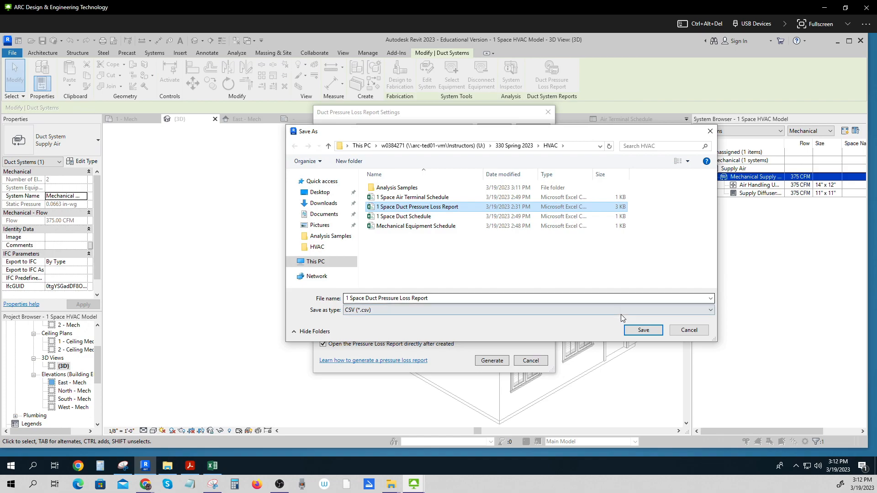
pyautogui.click(644, 331)
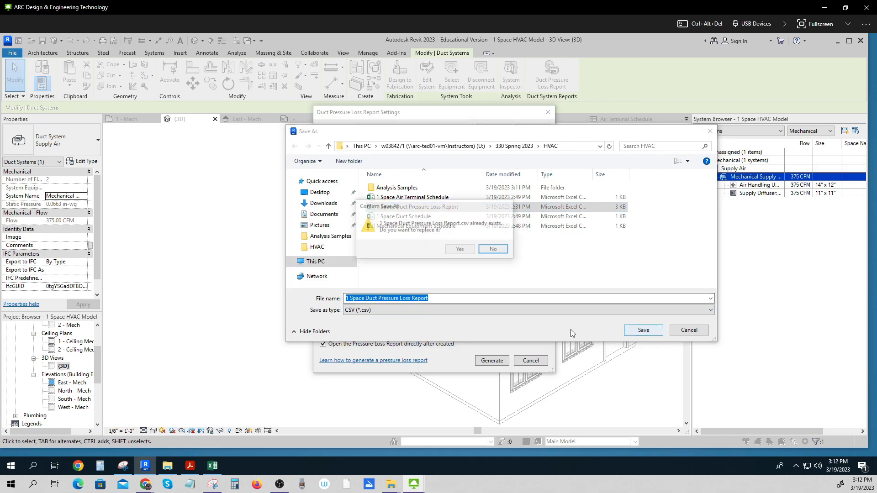
pyautogui.click(461, 250)
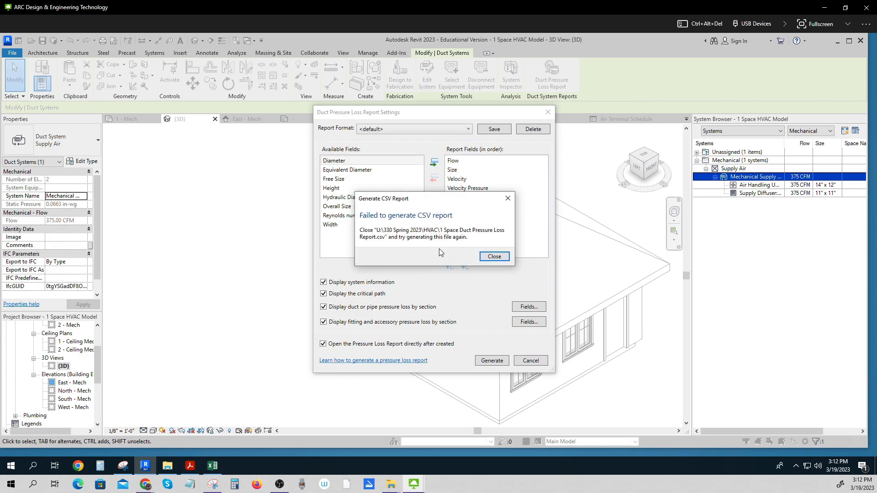
pyautogui.click(491, 257)
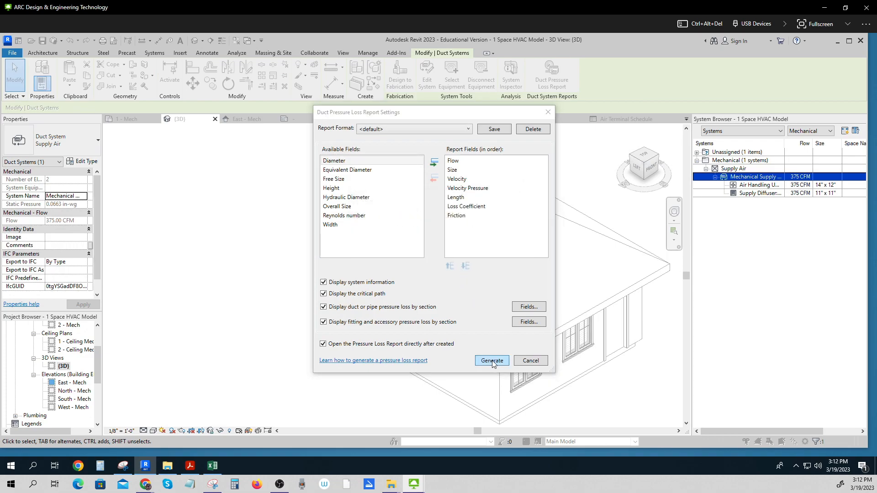
# Generate the duct pressure loss report as a CSV file named asdfasasdf in the HVAC folder.
pyautogui.click(492, 361)
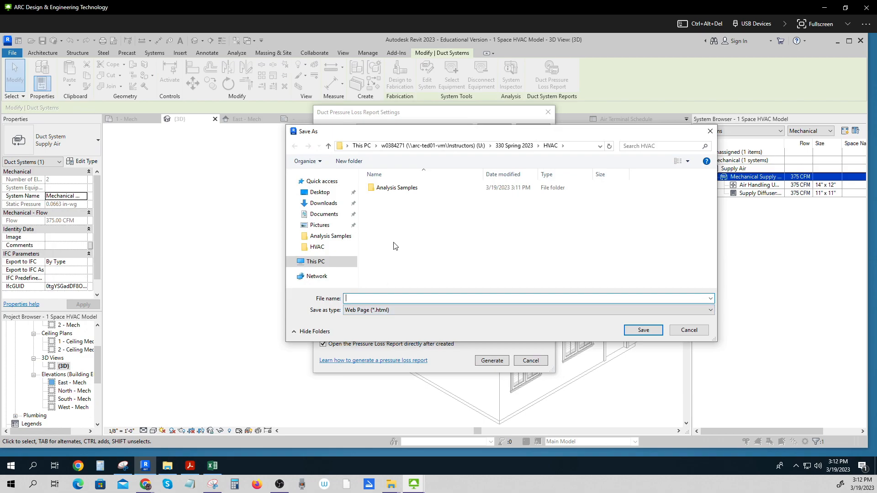
pyautogui.click(323, 251)
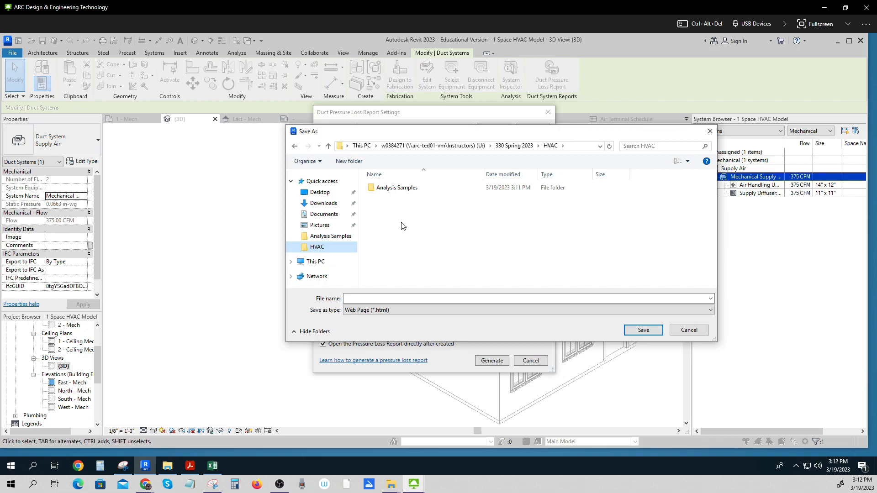
pyautogui.click(382, 311)
pyautogui.click(379, 326)
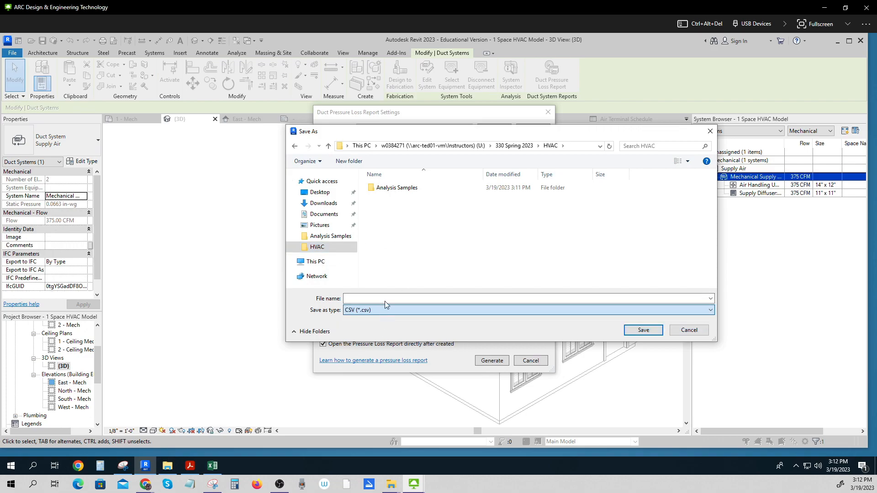
pyautogui.write('asdfasdfasdf')
pyautogui.click(643, 332)
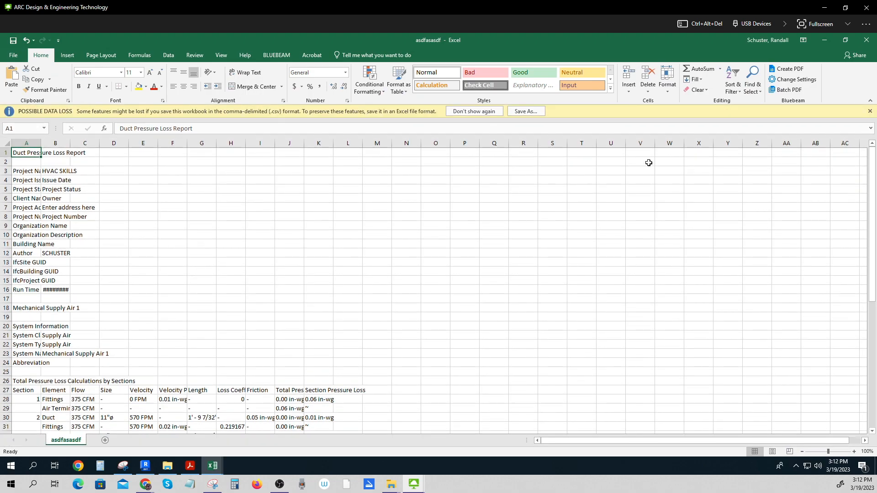
# Close the asdfasasdf report and the 1 Space Duct Pressure Loss Report workbook without saving changes.
pyautogui.click(867, 41)
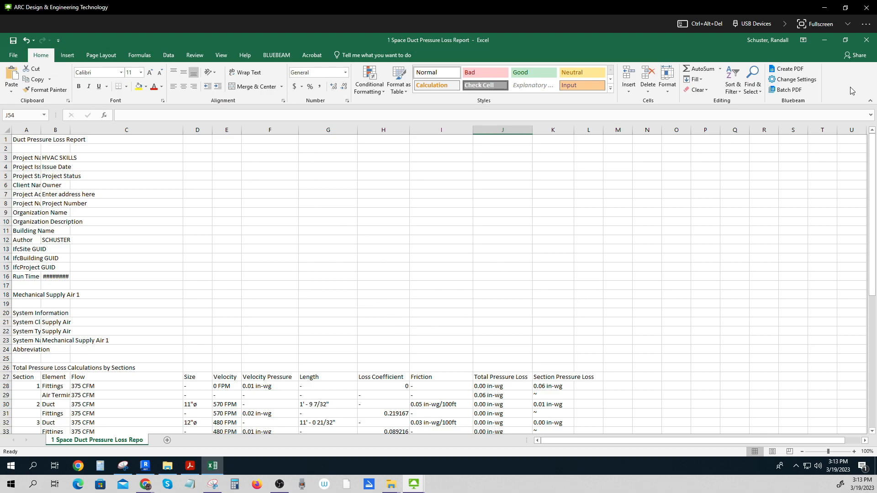
pyautogui.click(872, 43)
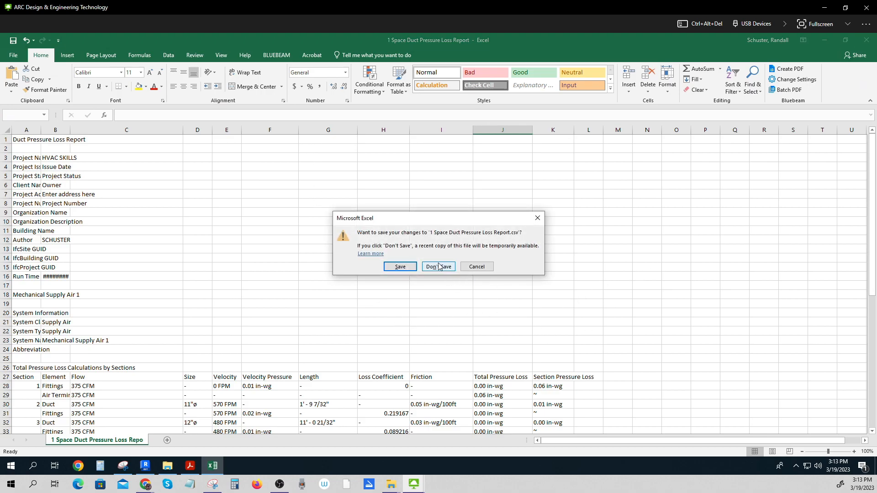
pyautogui.click(438, 268)
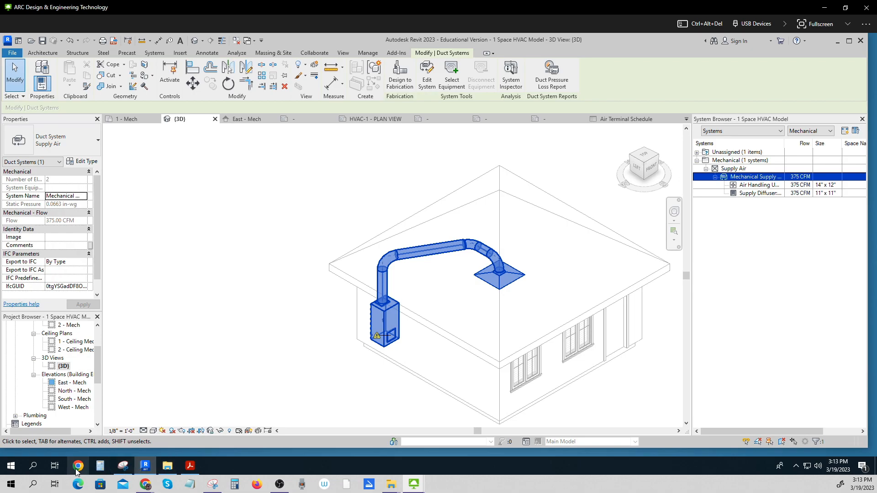
# Switch to the 1 Space Analysis And Reports document in Chrome, review its schedules, reports and visual checks, and minimize it.
pyautogui.moveTo(146, 484)
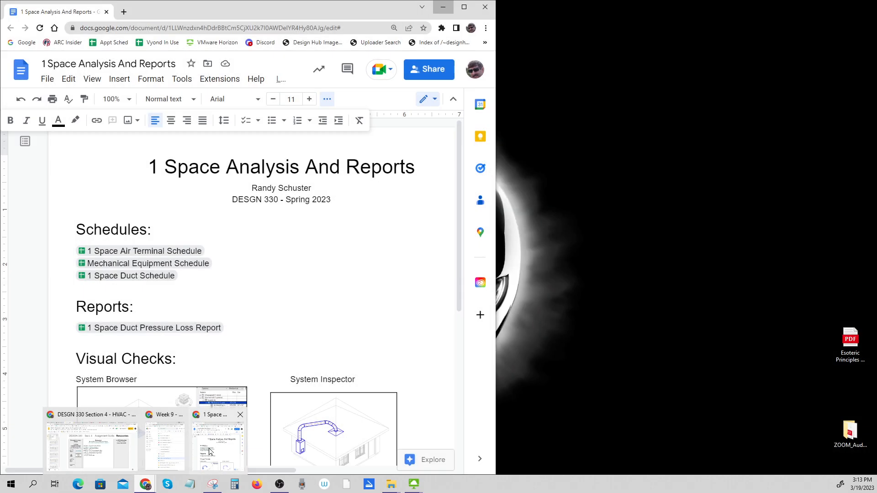
pyautogui.click(211, 453)
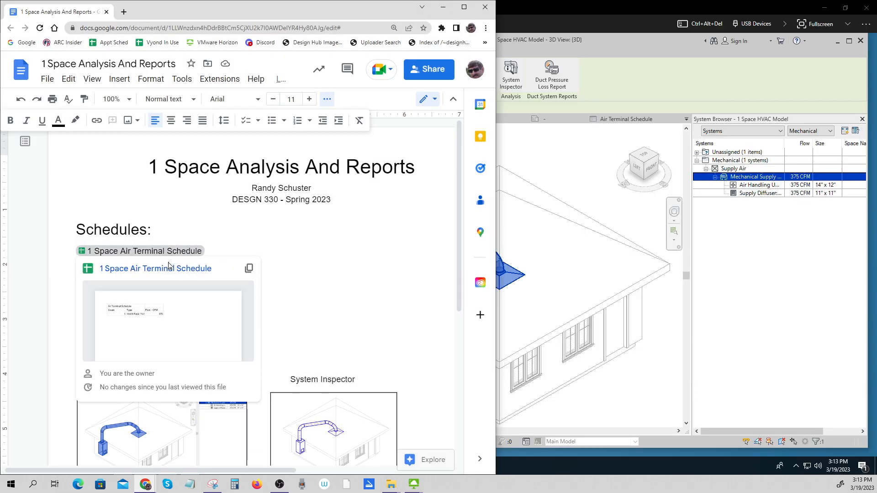
pyautogui.click(181, 332)
pyautogui.press('Down')
pyautogui.click(150, 428)
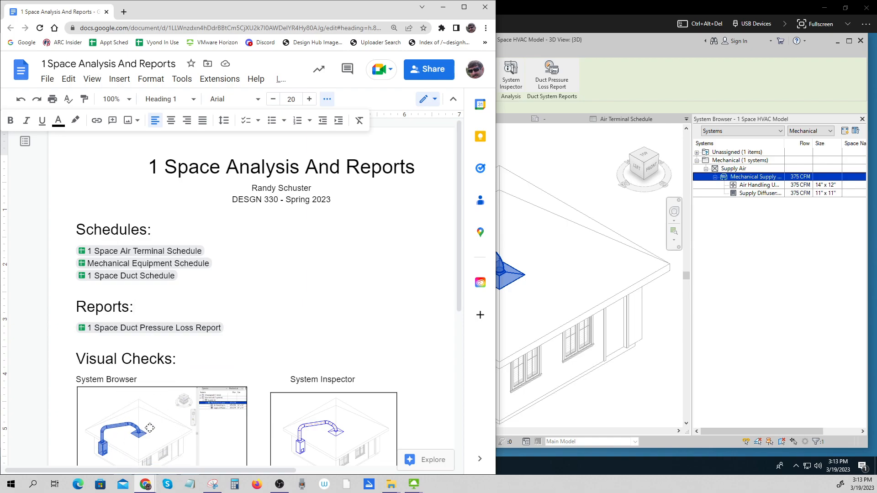
pyautogui.scroll(-1, 150, 429)
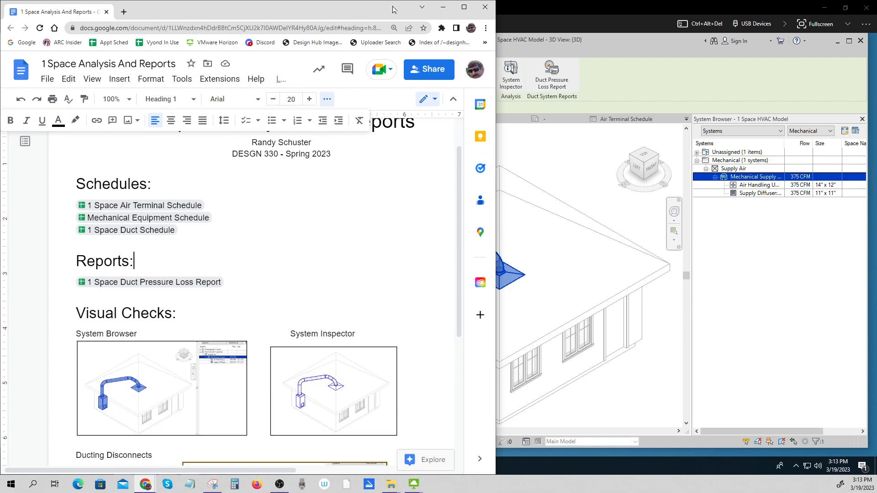
pyautogui.click(442, 7)
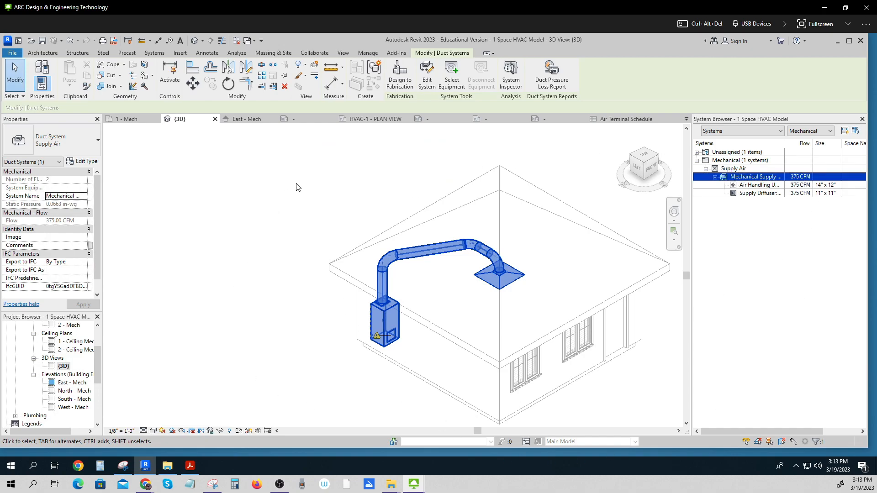
# Review the mechanical supply system in the System Browser and the browser's user interface visibility option, and clear the selection.
pyautogui.click(756, 176)
pyautogui.click(791, 178)
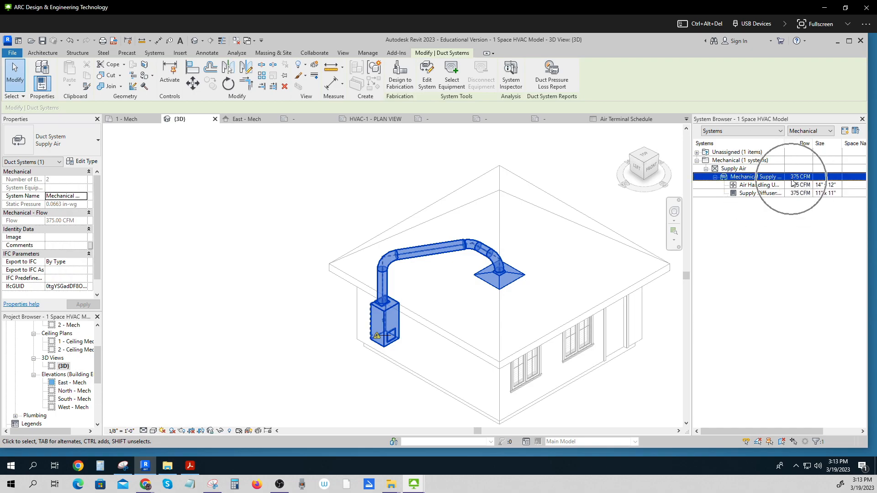
pyautogui.click(795, 204)
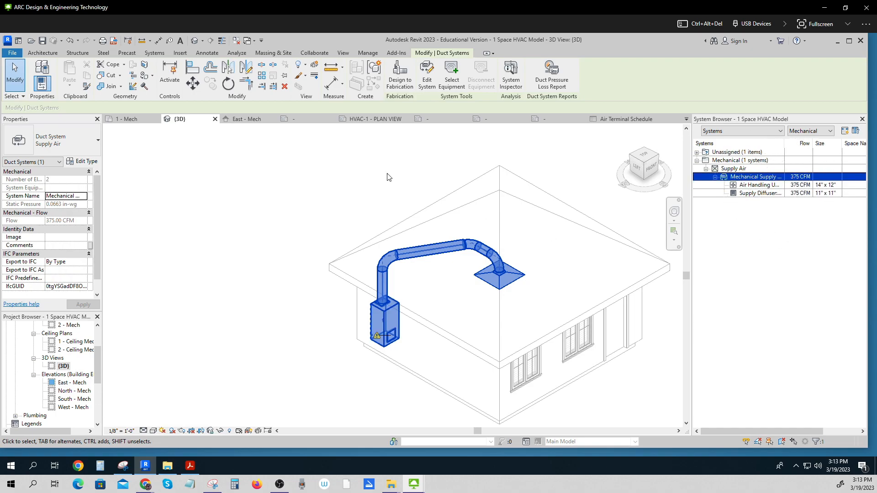
pyautogui.click(343, 53)
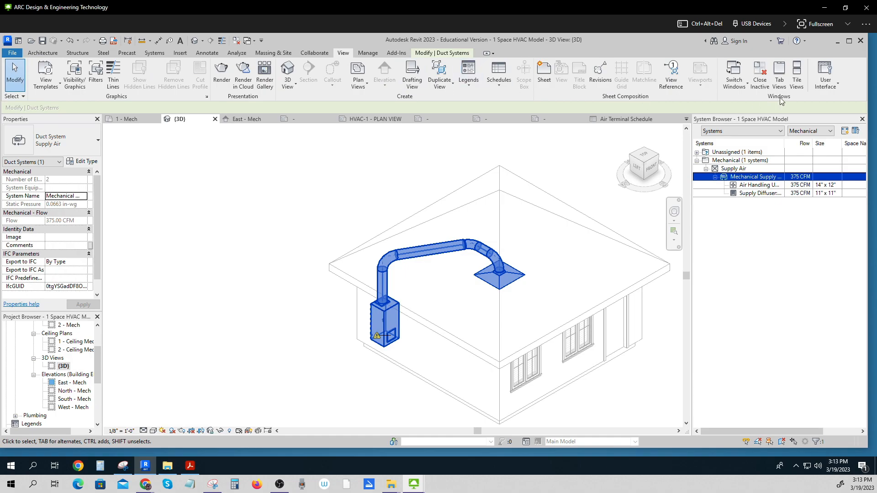
pyautogui.click(833, 79)
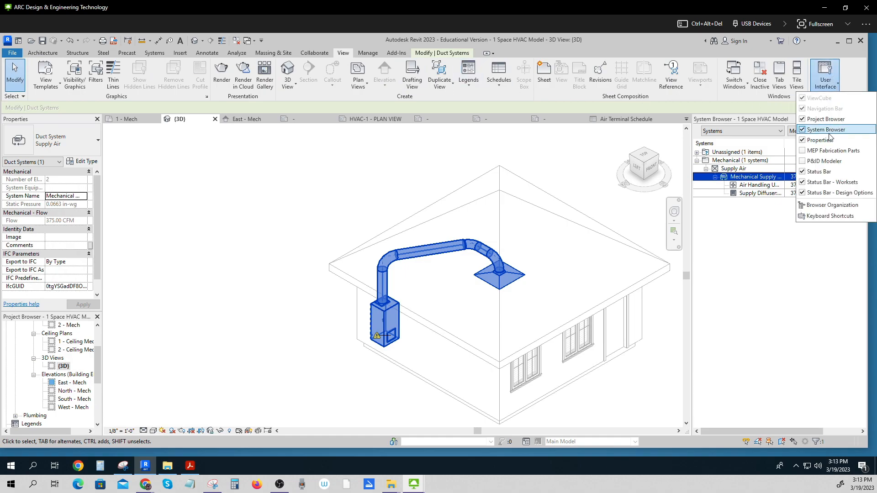
pyautogui.click(772, 286)
pyautogui.click(825, 133)
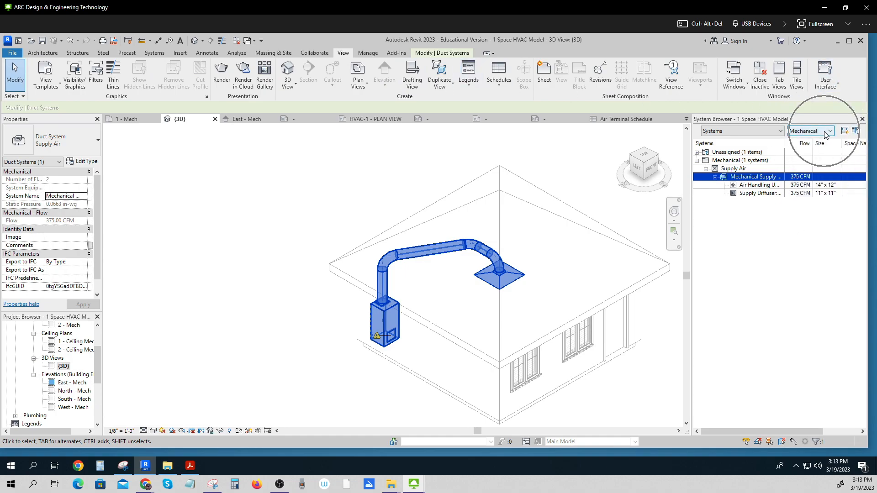
pyautogui.click(756, 309)
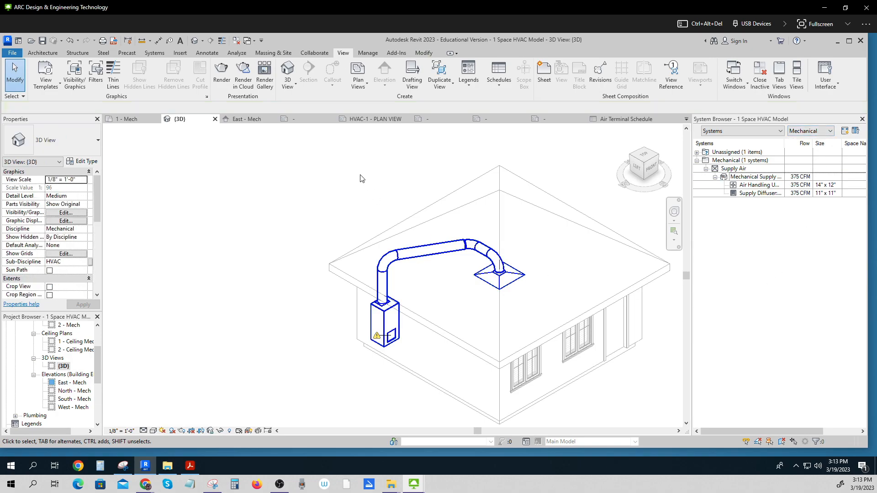
# Select the mechanical supply system and inspect the airflow along its ducts with the System Inspector.
pyautogui.click(770, 179)
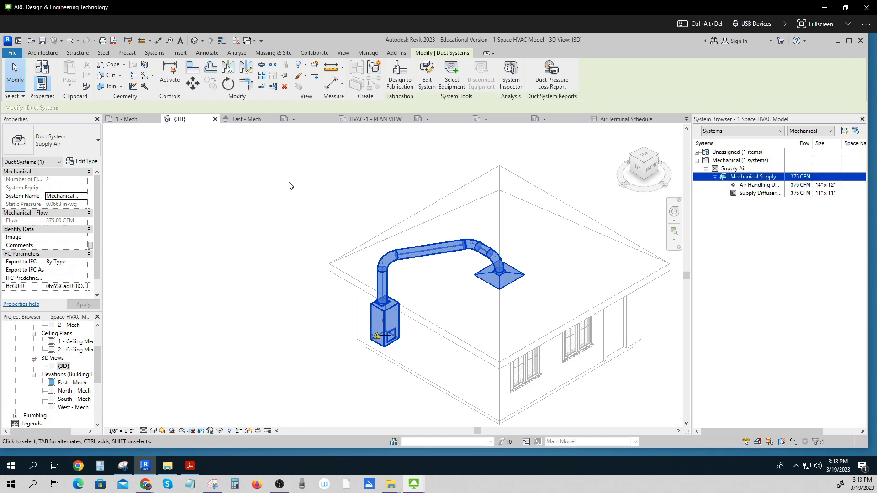
pyautogui.click(513, 76)
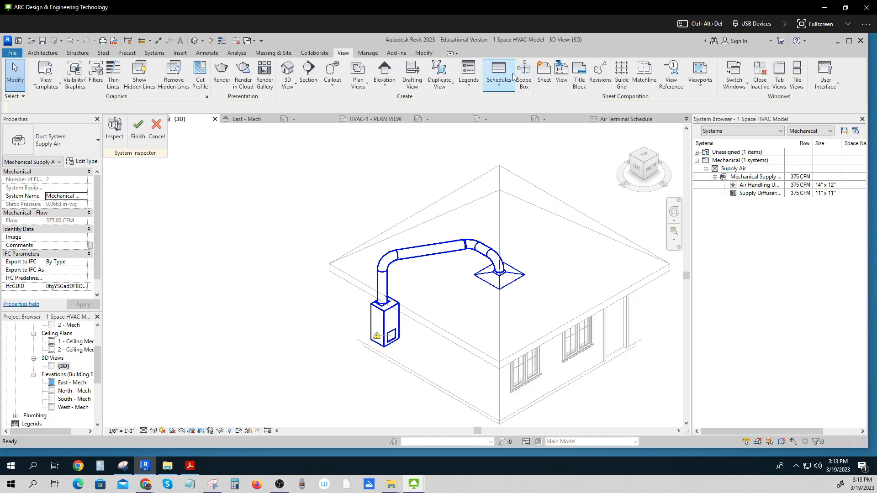
pyautogui.moveTo(317, 188); pyautogui.dragTo(531, 366)
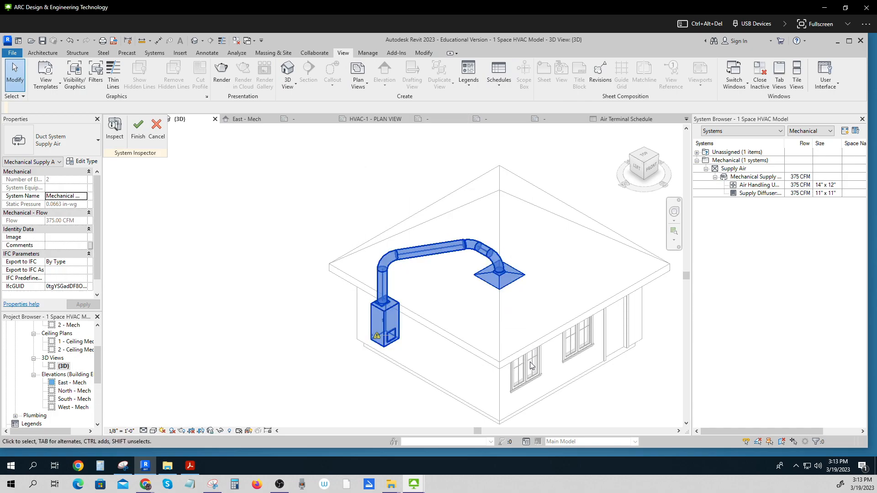
pyautogui.click(114, 127)
pyautogui.moveTo(420, 250)
pyautogui.moveTo(451, 245)
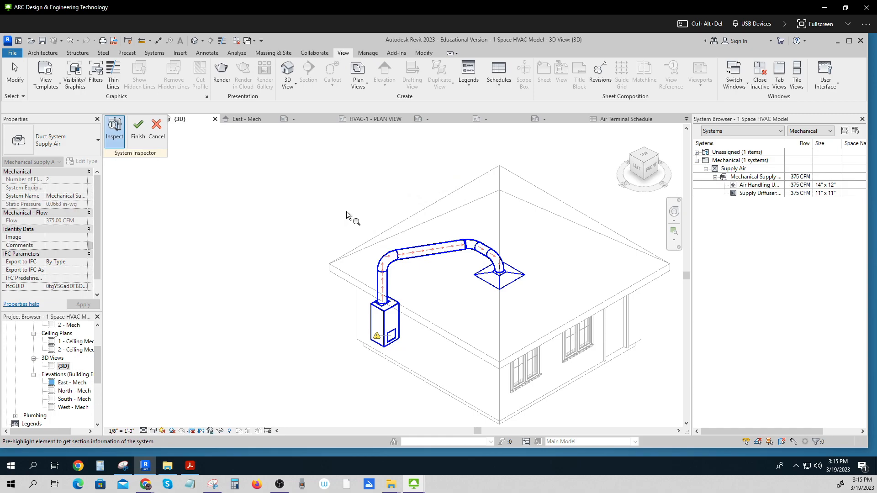
pyautogui.moveTo(431, 251)
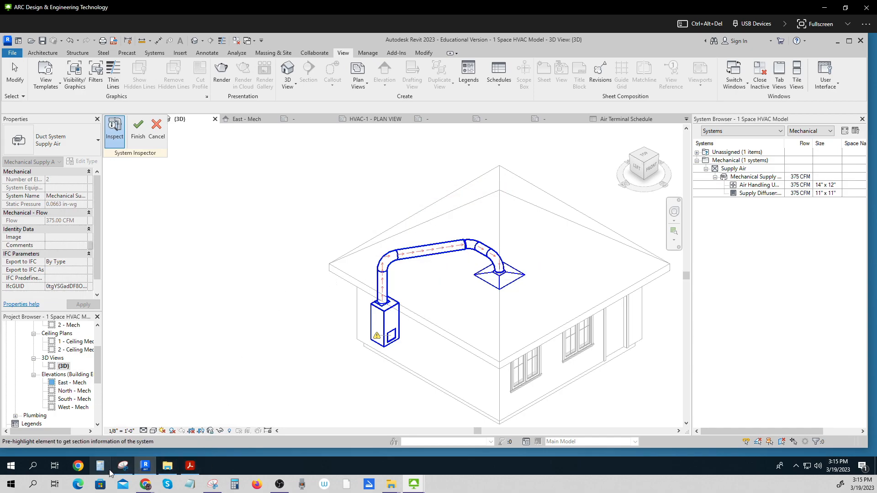
# Check the Ducting Disconnects image under Visual Checks in the Google document, and return to the Revit model.
pyautogui.moveTo(143, 482)
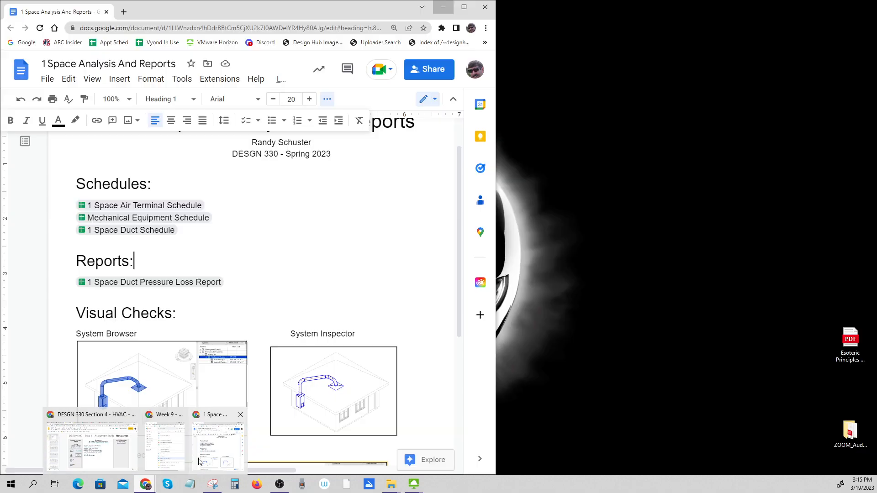
pyautogui.click(218, 445)
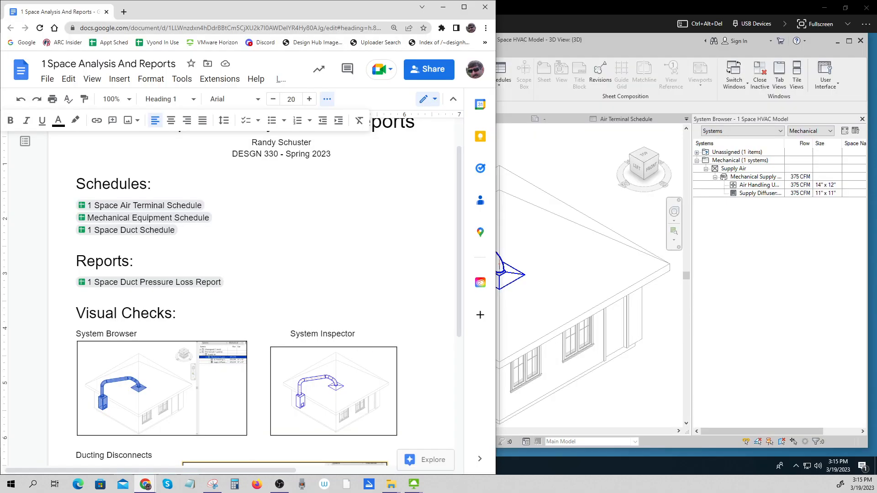
pyautogui.scroll(-3, 340, 357)
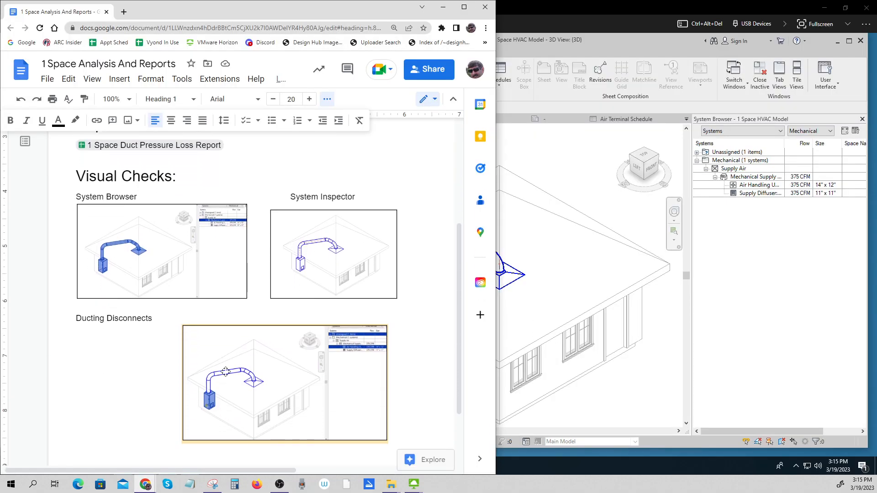
pyautogui.click(227, 377)
pyautogui.click(604, 215)
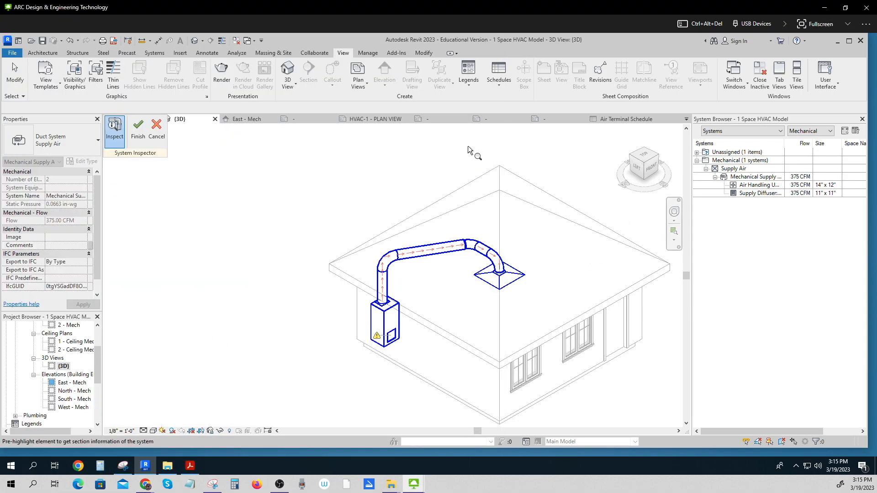
# Finish the system inspection and turn off the Duct option in the Show Disconnects settings.
pyautogui.click(138, 128)
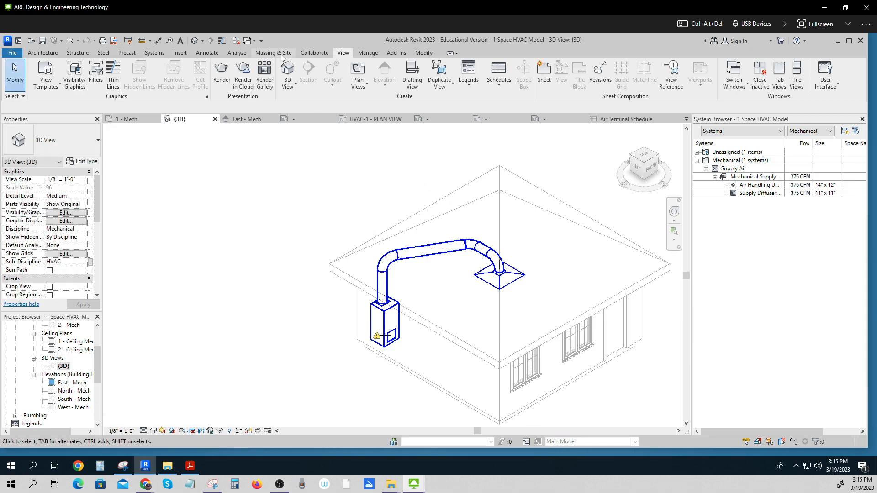
pyautogui.click(237, 53)
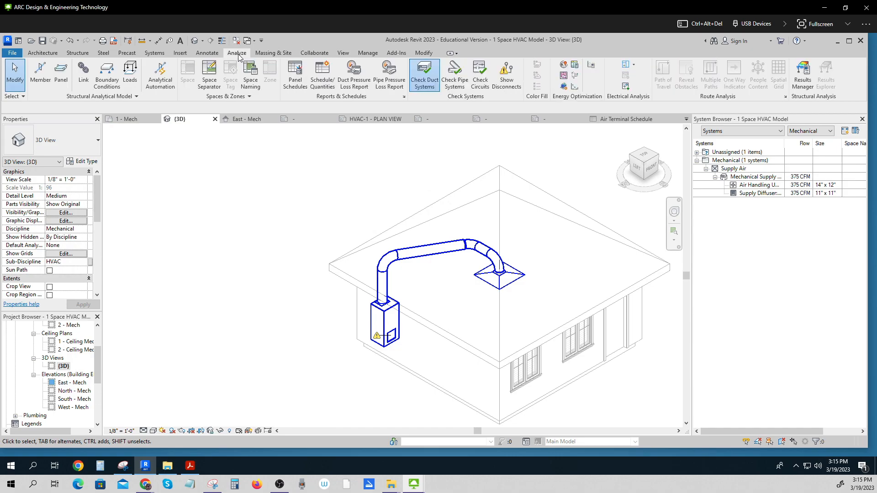
pyautogui.click(508, 76)
pyautogui.click(396, 216)
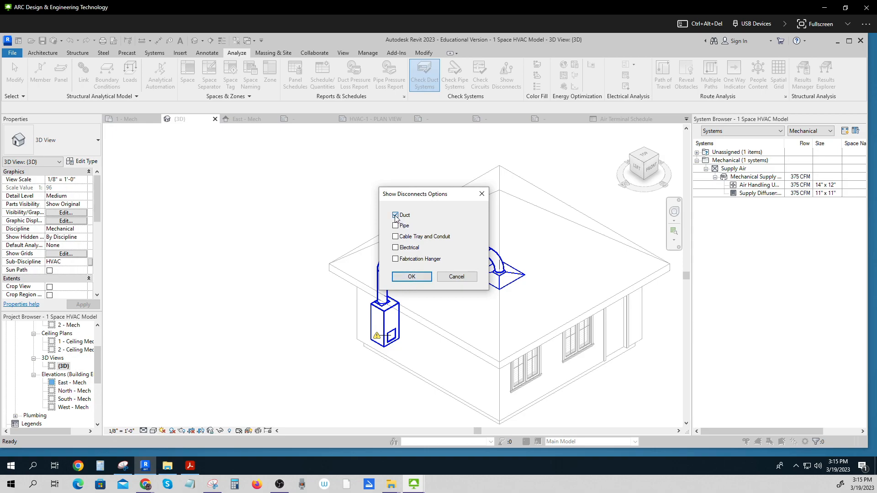
pyautogui.click(411, 277)
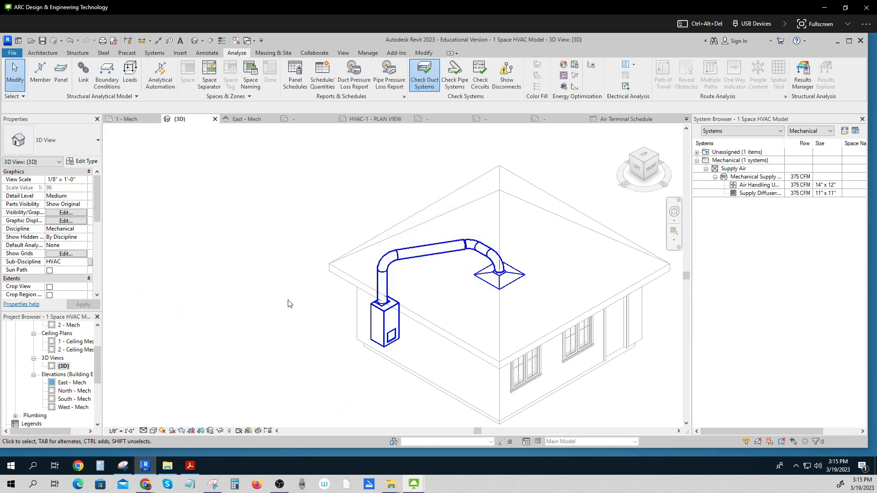